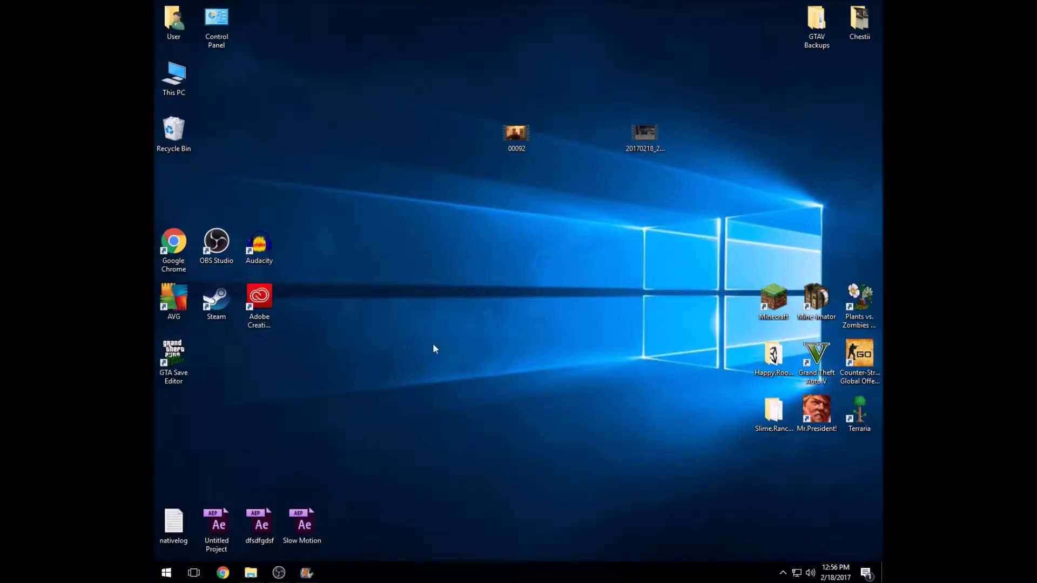
Open the dfsdfgdsf project in After Effects, accept its version conversion and preview the BlaBla composition
double_click(265, 527)
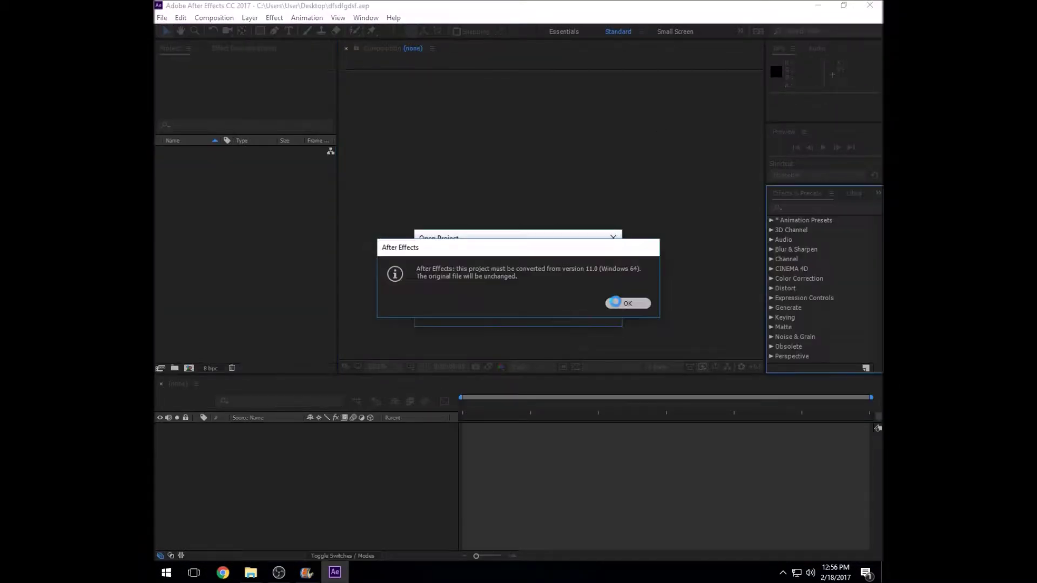
left_click(619, 302)
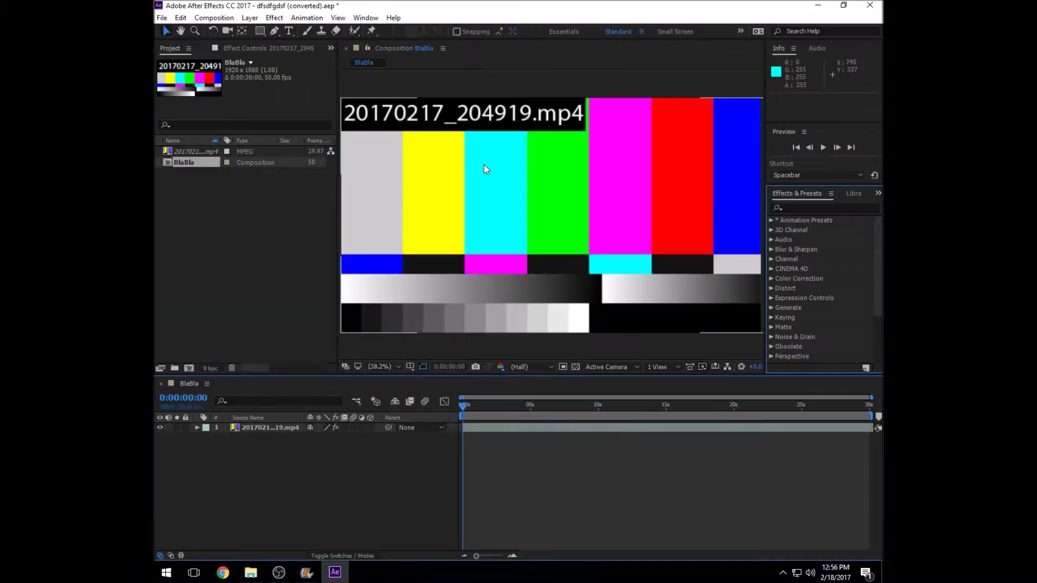
left_click(823, 147)
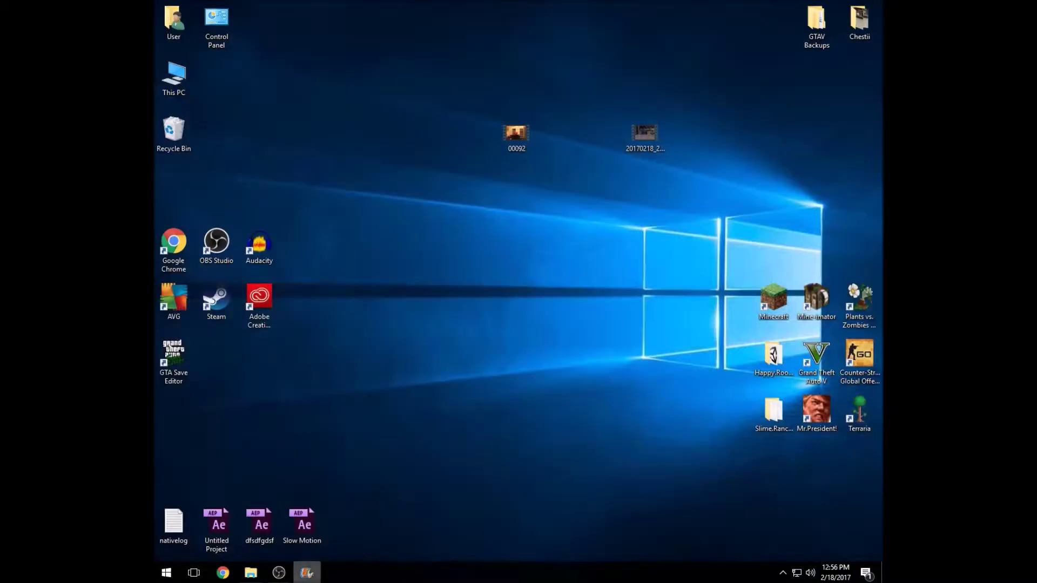
Open the desktop's Untitled Project in After Effects, accepting the version conversion and dismissing the missing-file notice
double_click(216, 527)
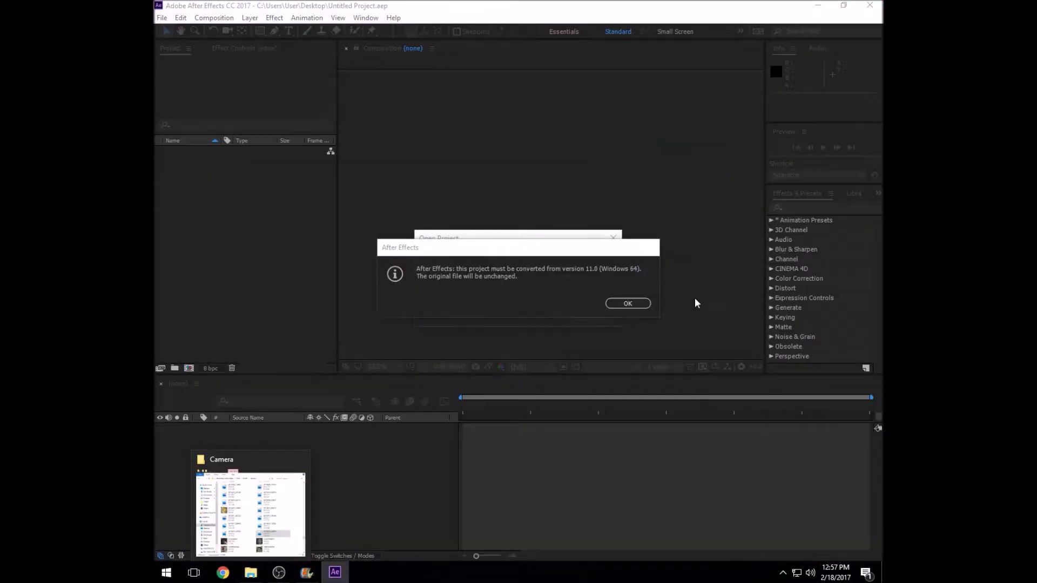
left_click(626, 301)
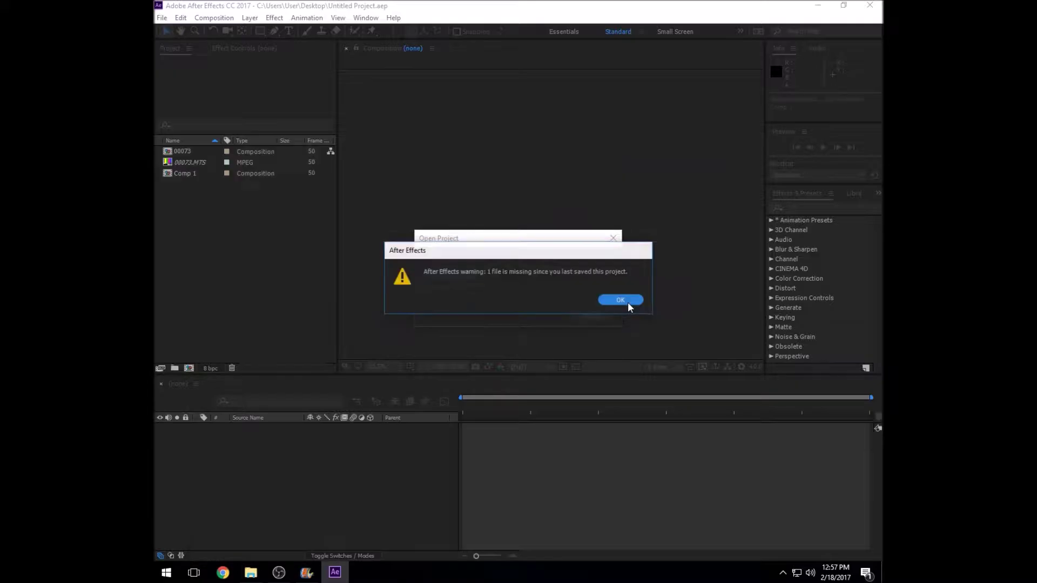
left_click(628, 302)
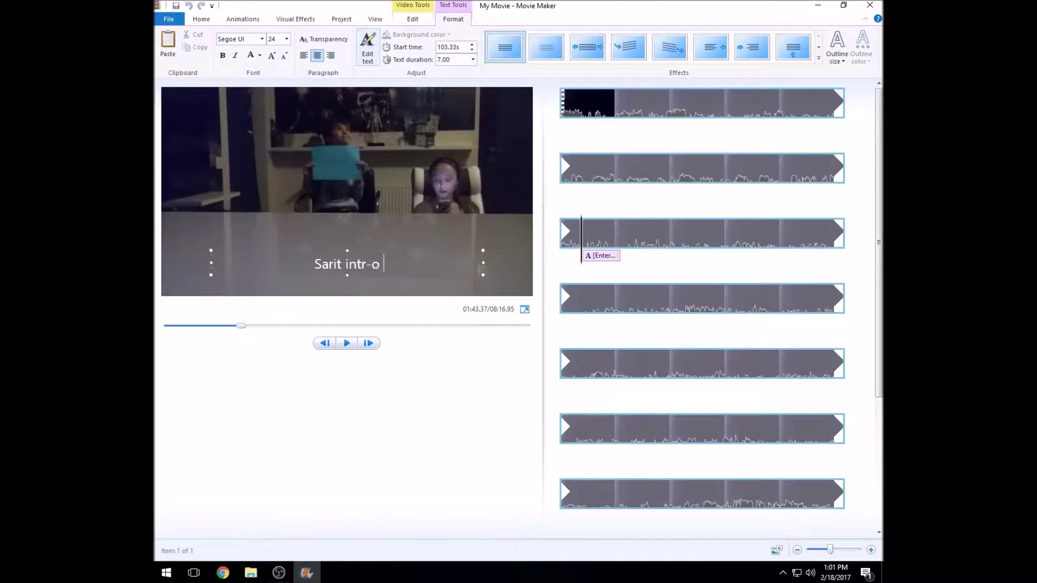
In Movie Maker, complete the caption "Sarit intr-o piscina imbracat", enlarge its text, colour it green and preview it
type("at")
left_click(286, 39)
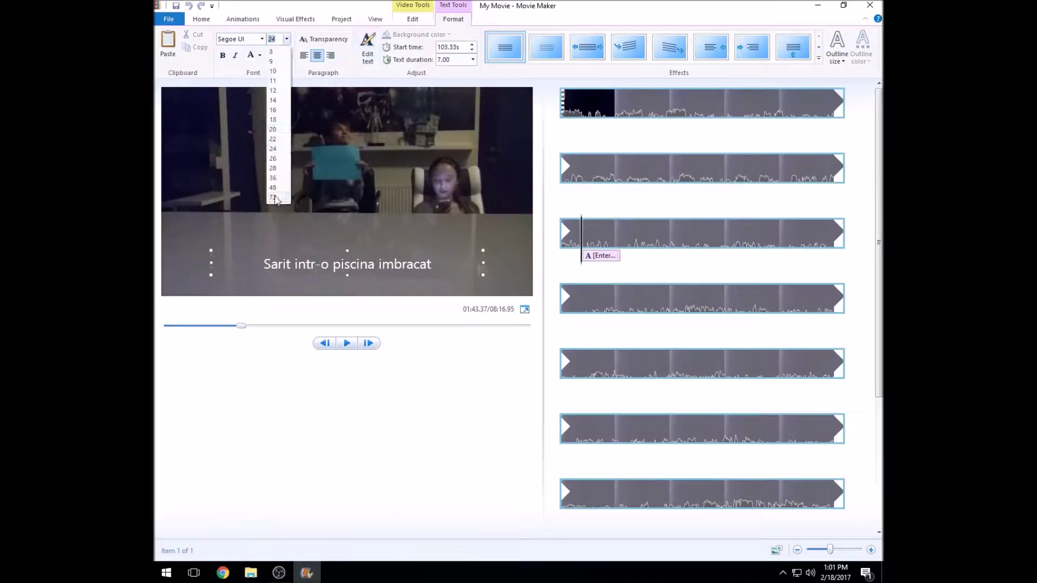
left_click(276, 192)
left_click(260, 55)
left_click(263, 113)
left_click(347, 344)
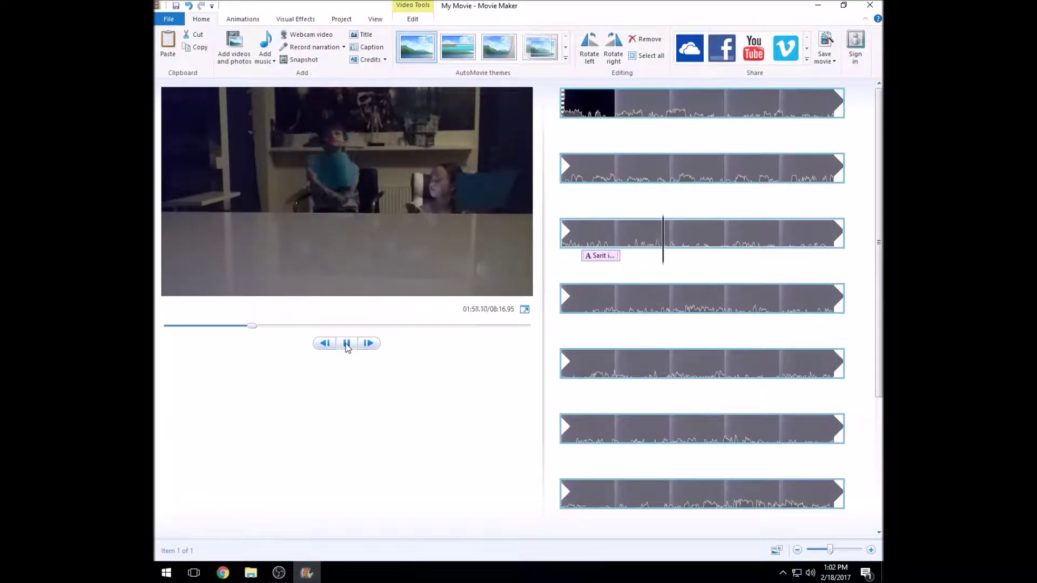
left_click(347, 343)
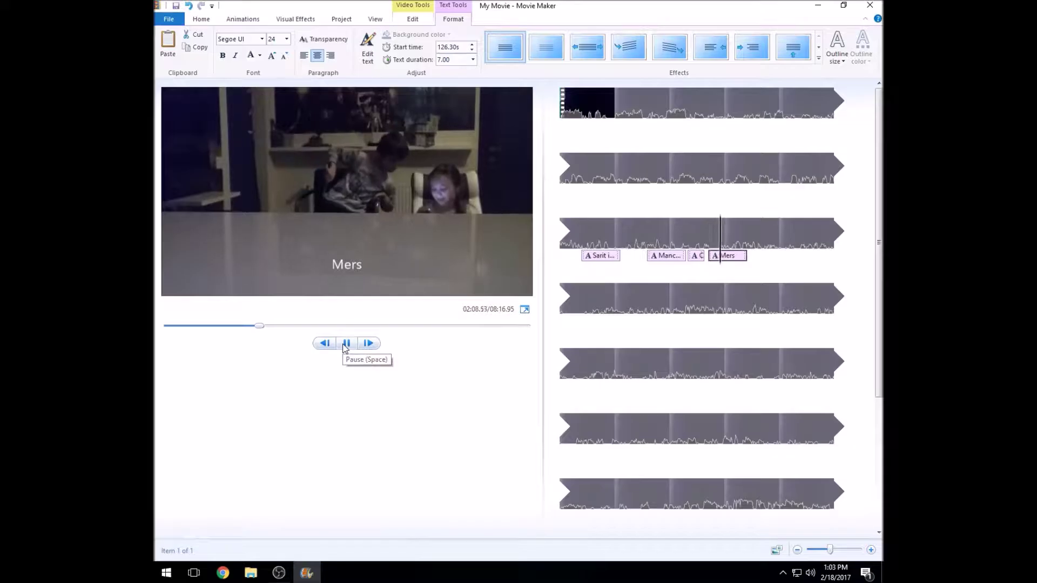
Rewrite the caption starting at 126.30 s as "Sunat la sonerie si am fugit"
left_click(347, 343)
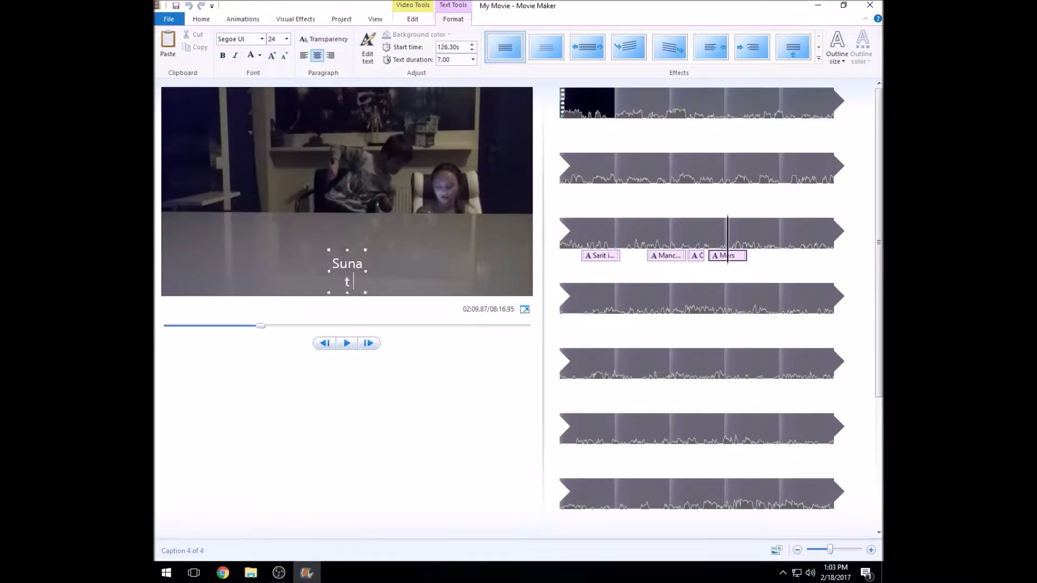
type("fugit")
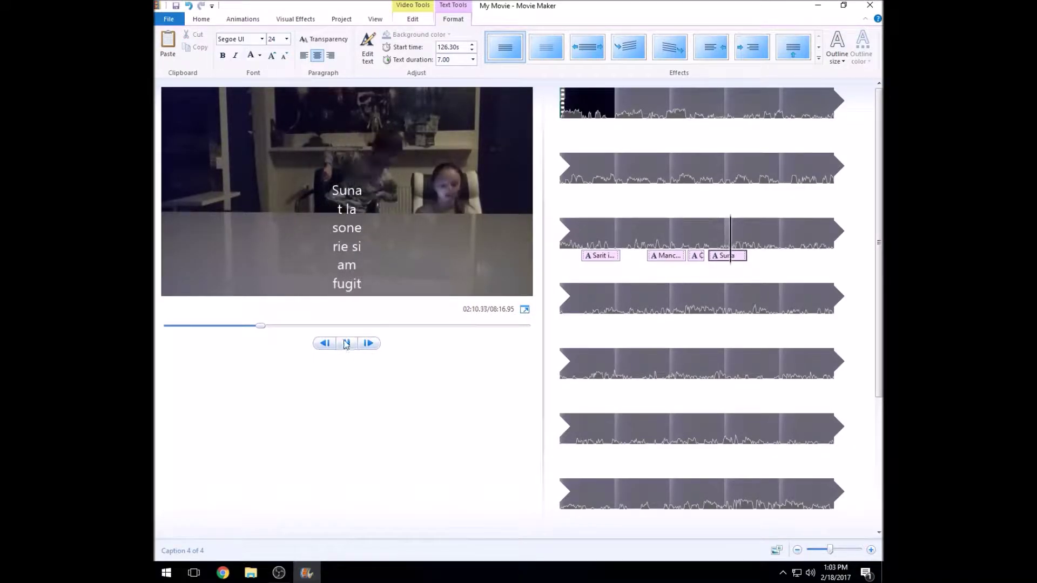
key("ctrl+a")
type("Su")
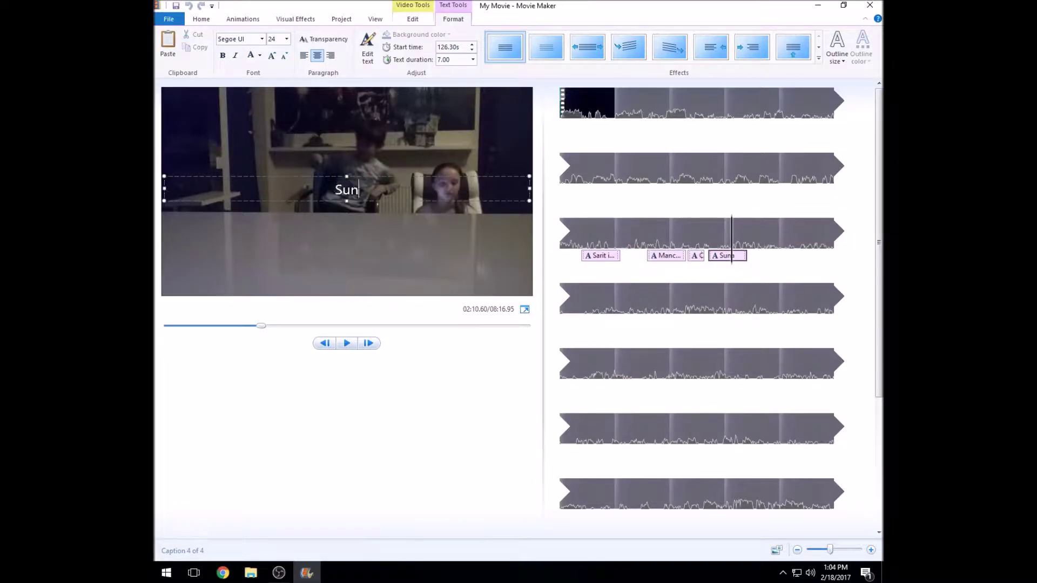
type("nat la sonerie si am fugit")
Set the "Sunat la sonerie si am fugit" caption to size 48, adjust its position and change its text colour
left_click(287, 39)
left_click(278, 169)
left_click(287, 39)
left_click(276, 179)
left_click(287, 39)
left_click(278, 187)
left_click_drag(286, 199, 287, 250)
left_click(260, 55)
left_click(280, 134)
left_click(347, 344)
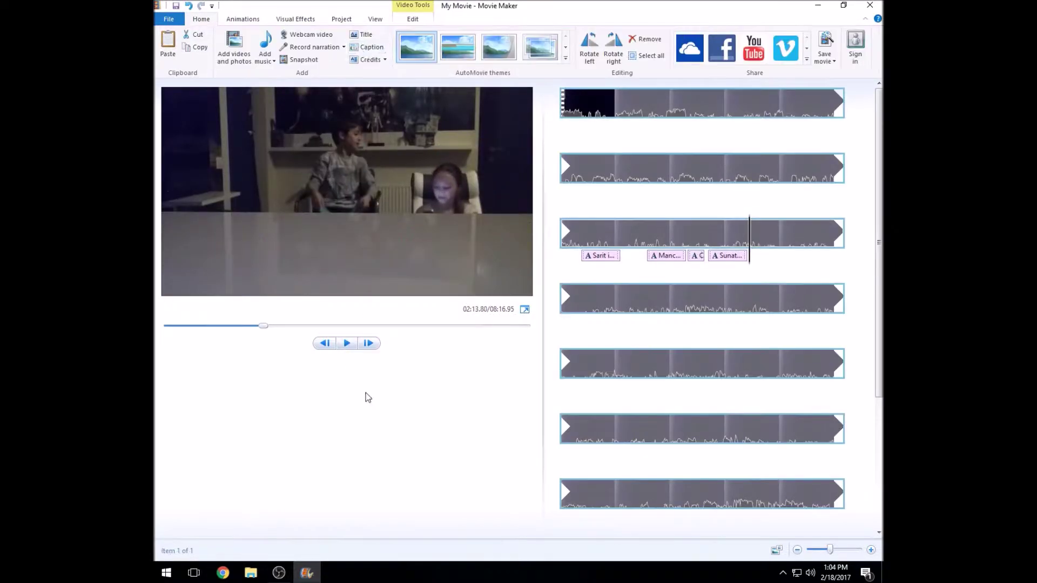
Add a caption at 133.77 s reading "Mancat dulciuri pe furis"
left_click(364, 47)
type("Mancat dulciuri")
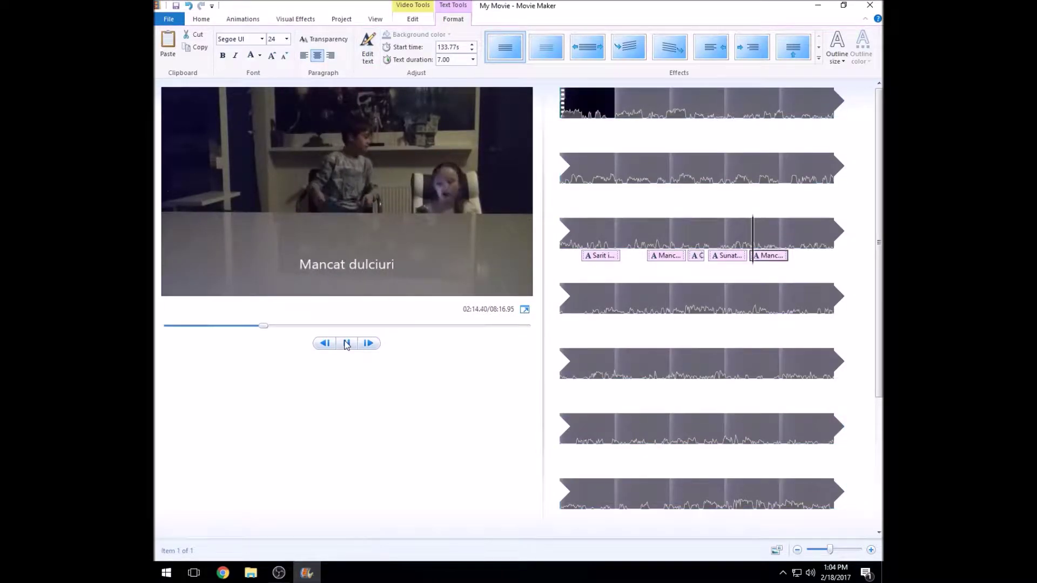
left_click(277, 265)
Format the "Mancat dulciuri pe furis" caption with size 48 green text
left_click(287, 39)
left_click(279, 187)
left_click(260, 55)
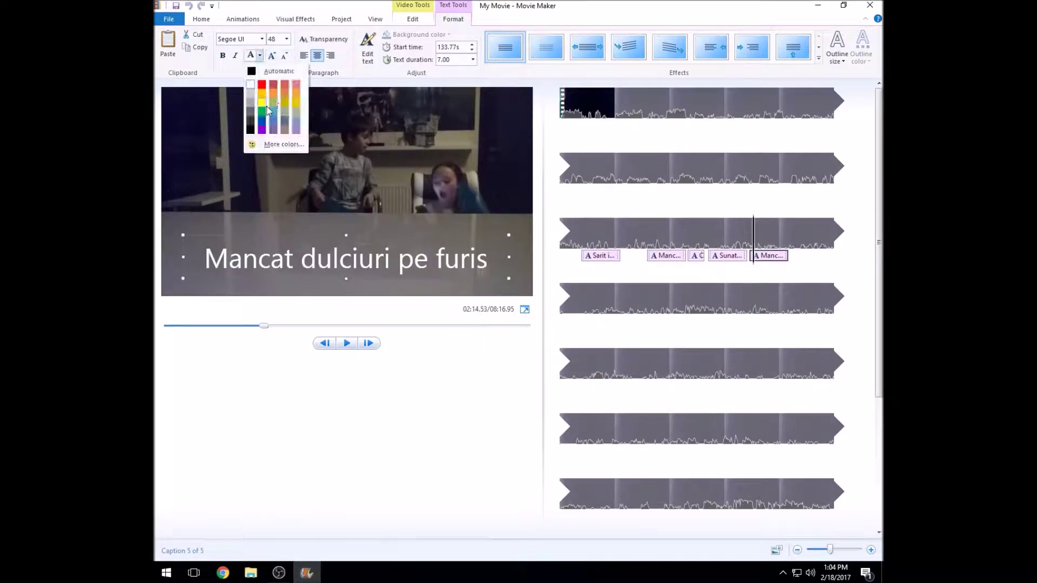
left_click(270, 108)
Preview the "Mancat dulciuri pe furis" caption and shorten its duration to 4 seconds
left_click(347, 343)
left_click(736, 271)
left_click(766, 255)
left_click(347, 343)
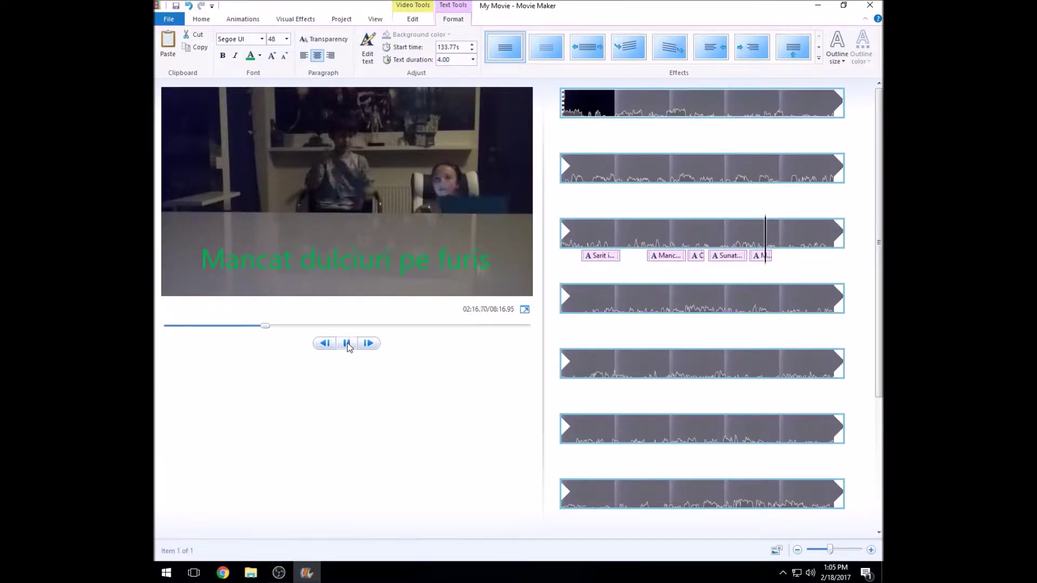
Add a caption at 138.00 s reading "AM" and place it over the blue sheet held up in the video
left_click(201, 19)
left_click(367, 47)
type("AM")
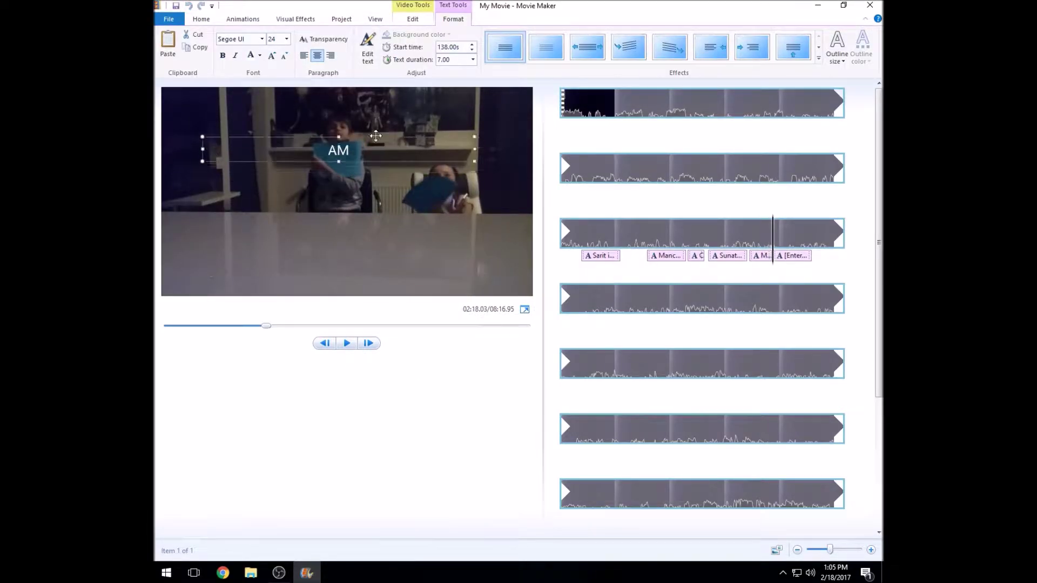
Preview the "AM" caption, set its duration to 3 seconds and resume playback
left_click(347, 343)
left_click(348, 345)
left_click(320, 343)
left_click(787, 258)
left_click(448, 59)
type("3")
left_click(167, 572)
left_click(397, 577)
left_click(348, 345)
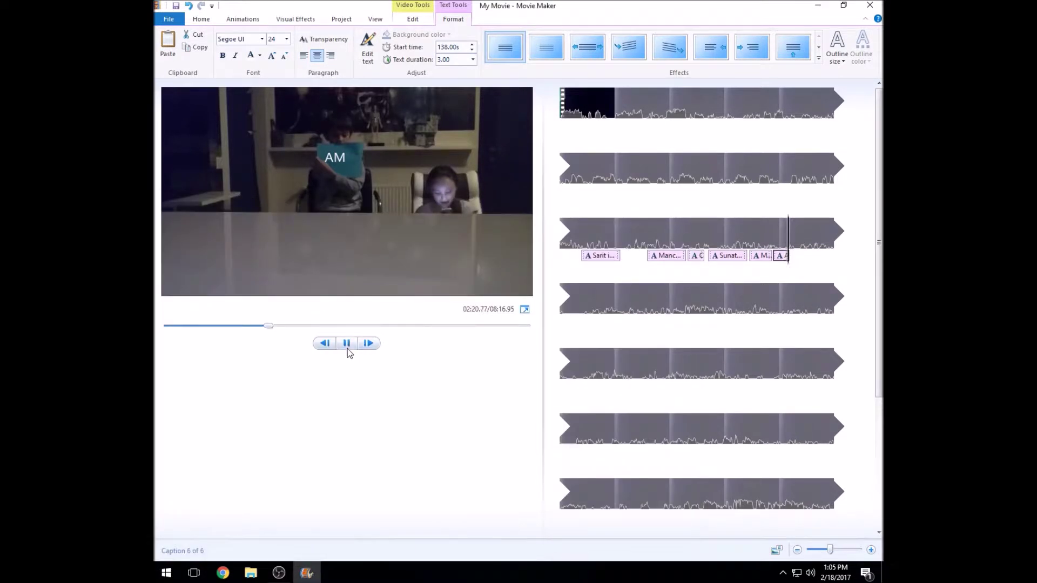
Add a caption at 142.27 s reading "Intrat pe contul altei persoane"
left_click(347, 343)
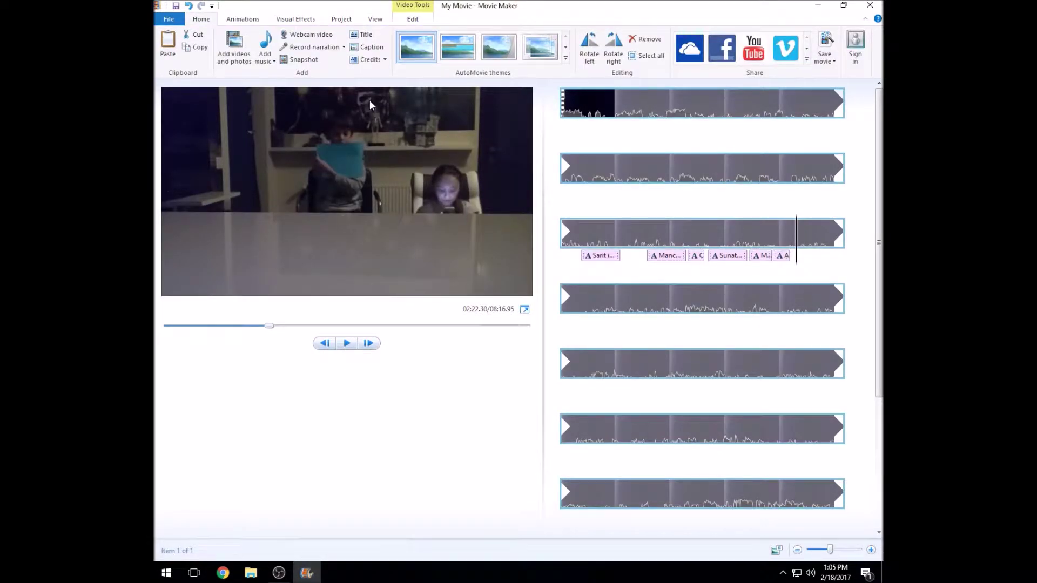
left_click(367, 47)
type("Intrat pe contul altei persoane")
Set the "Intrat pe contul altei persoane" caption to size 48, fit its text box over the table and colour the text green
left_click(287, 39)
left_click(277, 192)
left_click_drag(211, 254, 170, 254)
left_click_drag(483, 254, 530, 254)
left_click_drag(349, 295, 347, 203)
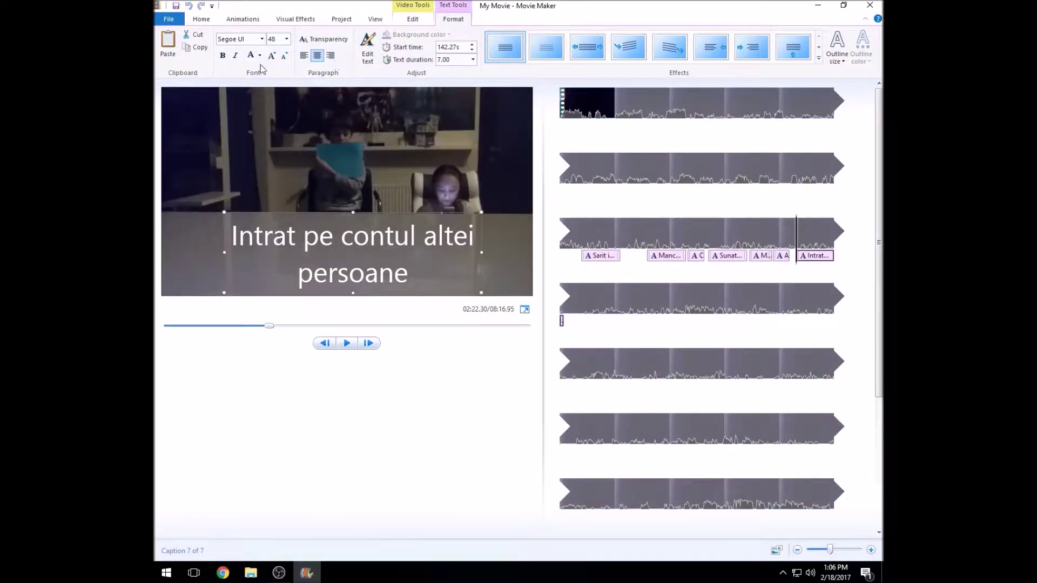
left_click(259, 55)
left_click(280, 147)
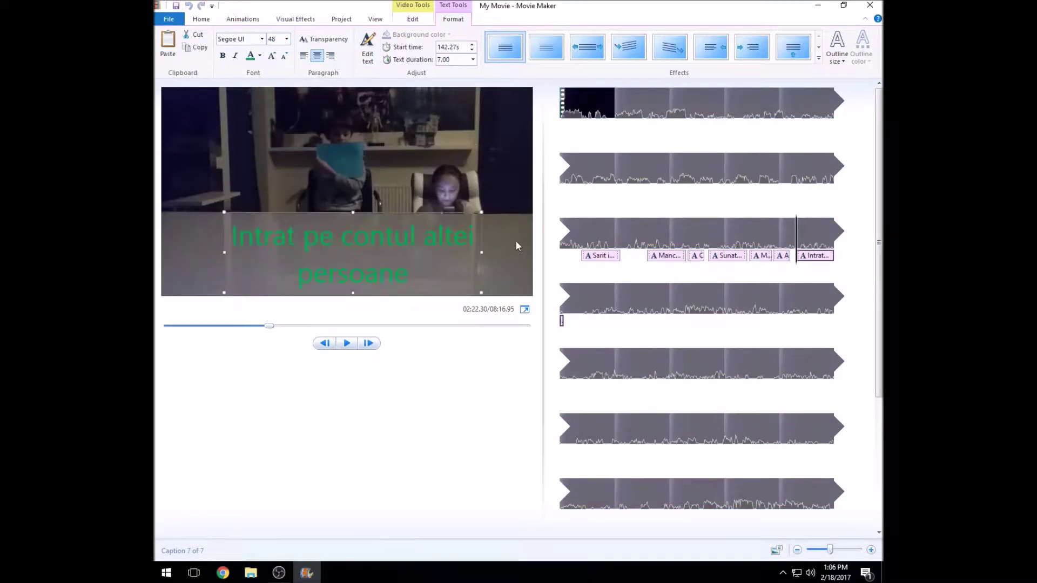
Add a caption at 147.60 s reading "Plans dupa cineva drag"
type("Plans dupa")
left_click(346, 343)
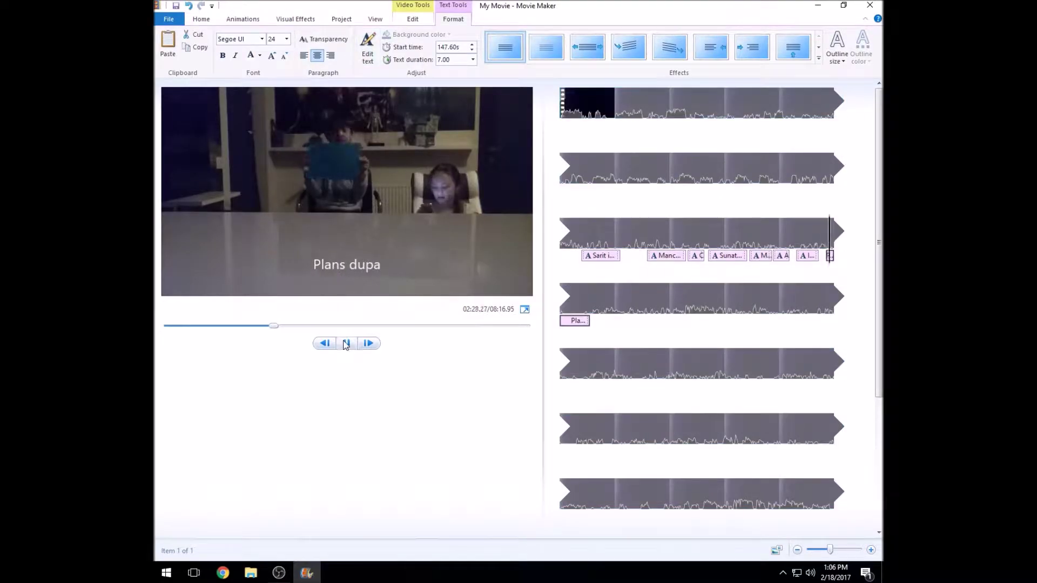
type("cineva drag")
Widen the "Plans dupa cineva drag" text box, make its text green at size 48 and play the video onward
left_click_drag(310, 250, 202, 231)
left_click_drag(302, 231, 370, 244)
left_click(260, 56)
left_click(277, 97)
left_click(287, 40)
left_click(273, 190)
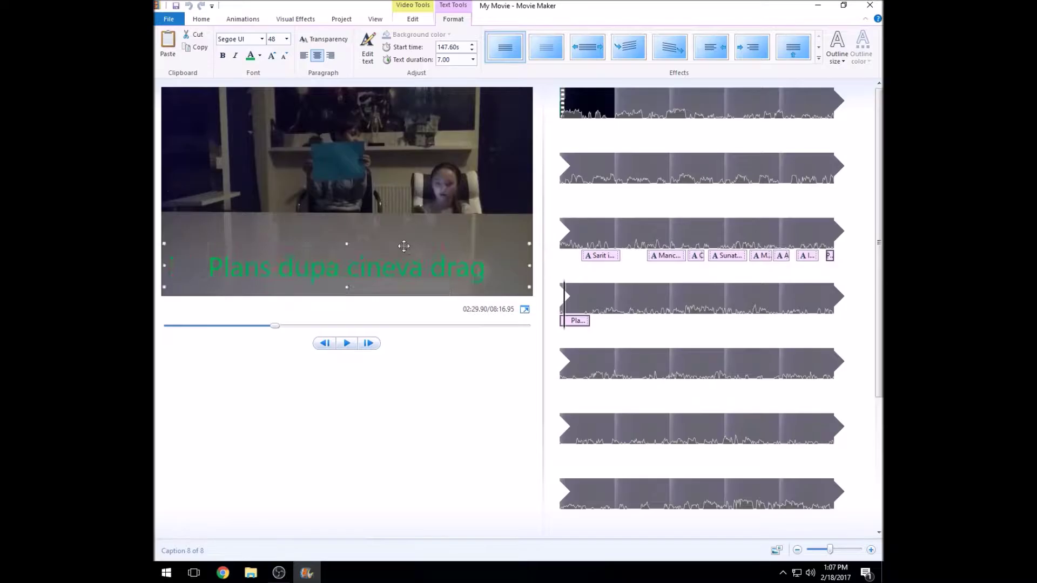
left_click(342, 348)
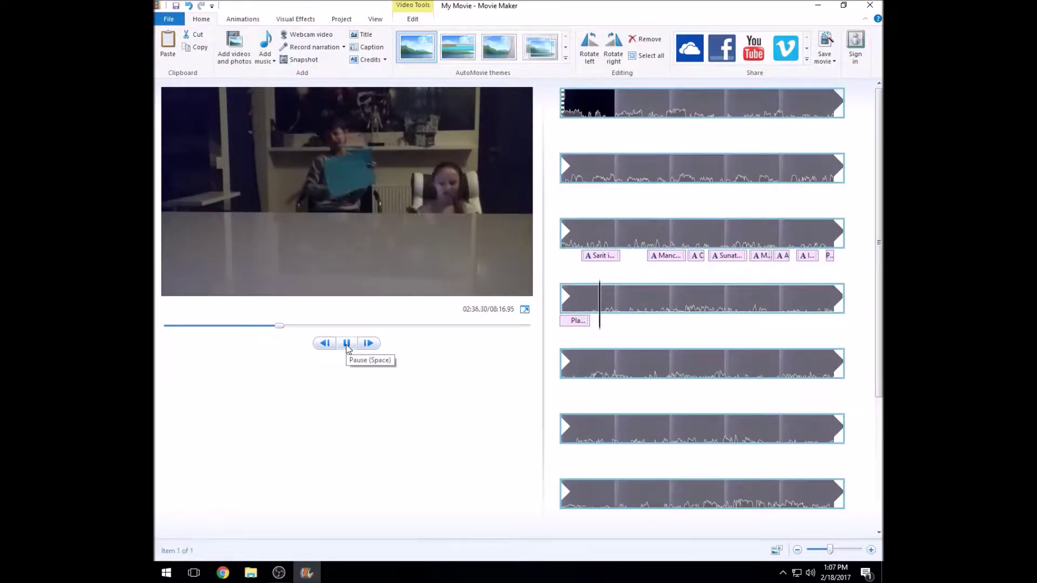
left_click(348, 345)
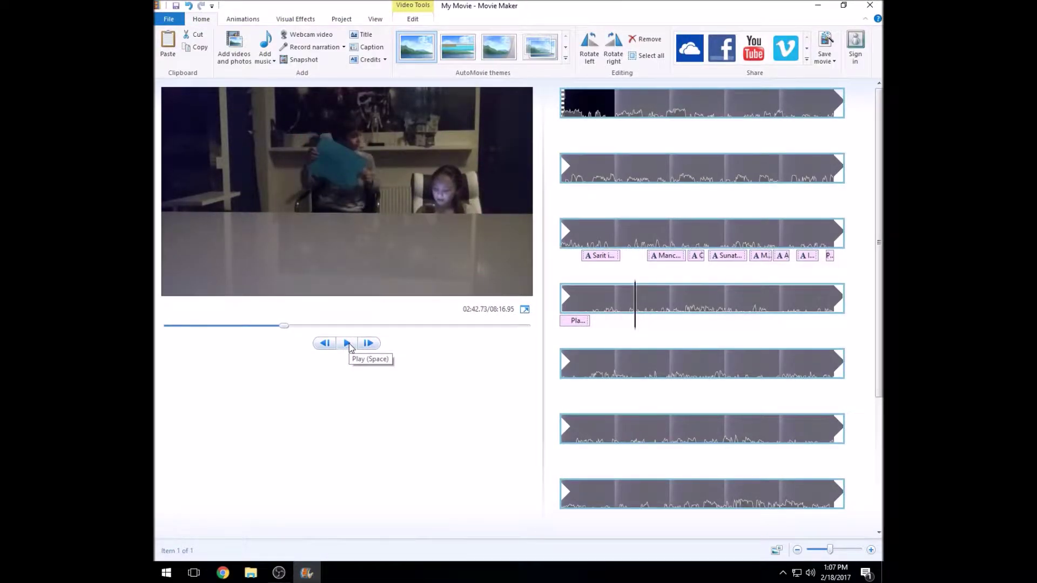
Save the movie project as "AM N AM" and close the editor
left_click(169, 19)
left_click(204, 88)
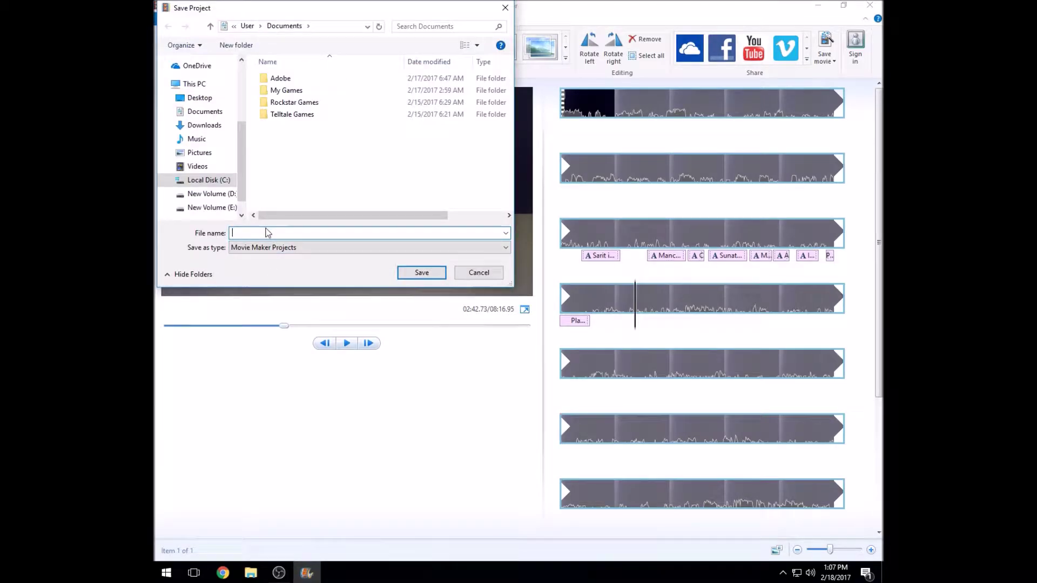
type("AM N AM")
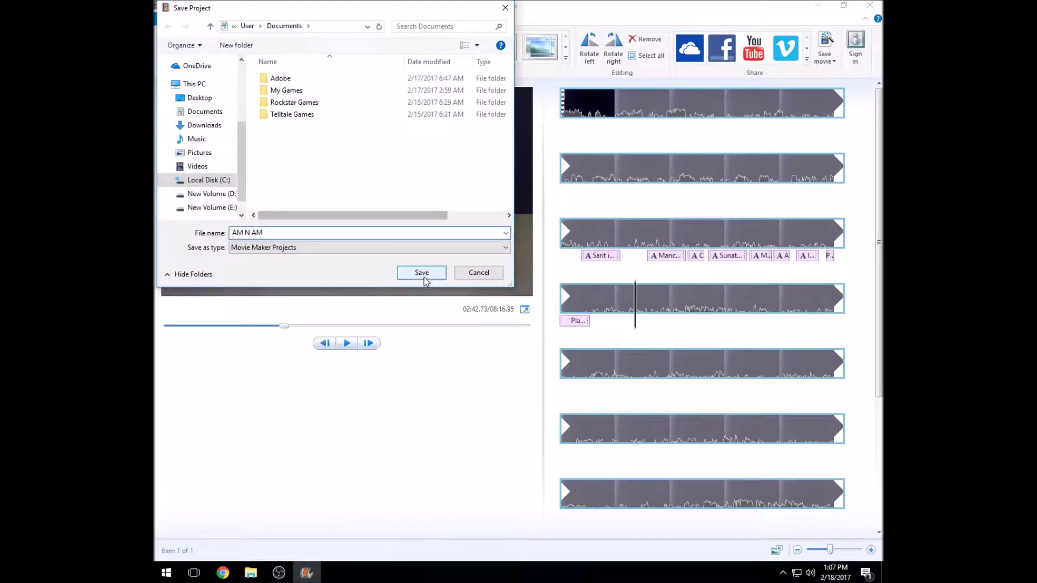
left_click(422, 272)
left_click(870, 5)
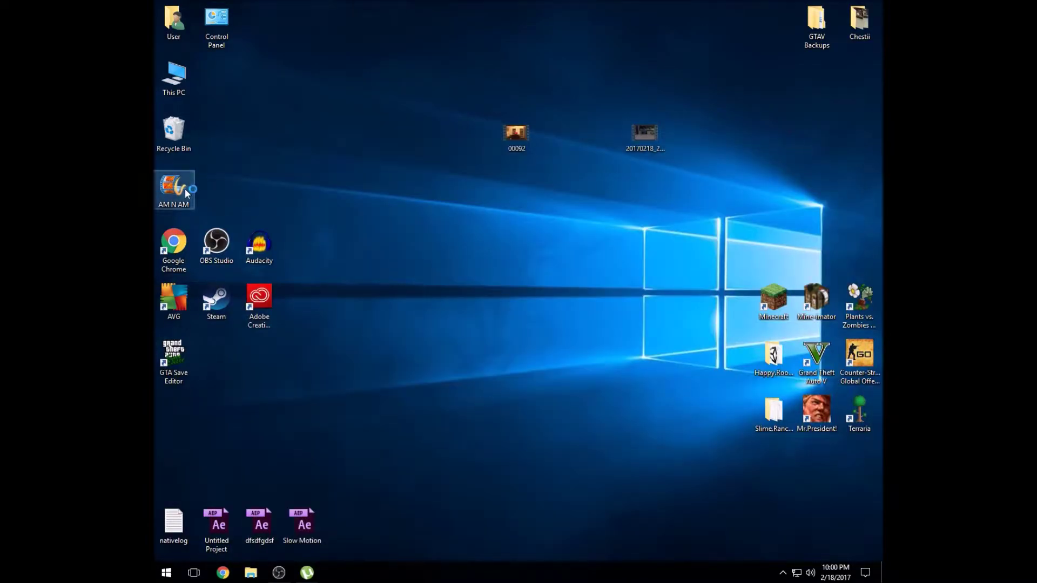
Reopen the AM N AM project from the desktop and move the playhead to the timeline's fourth row
double_click(185, 189)
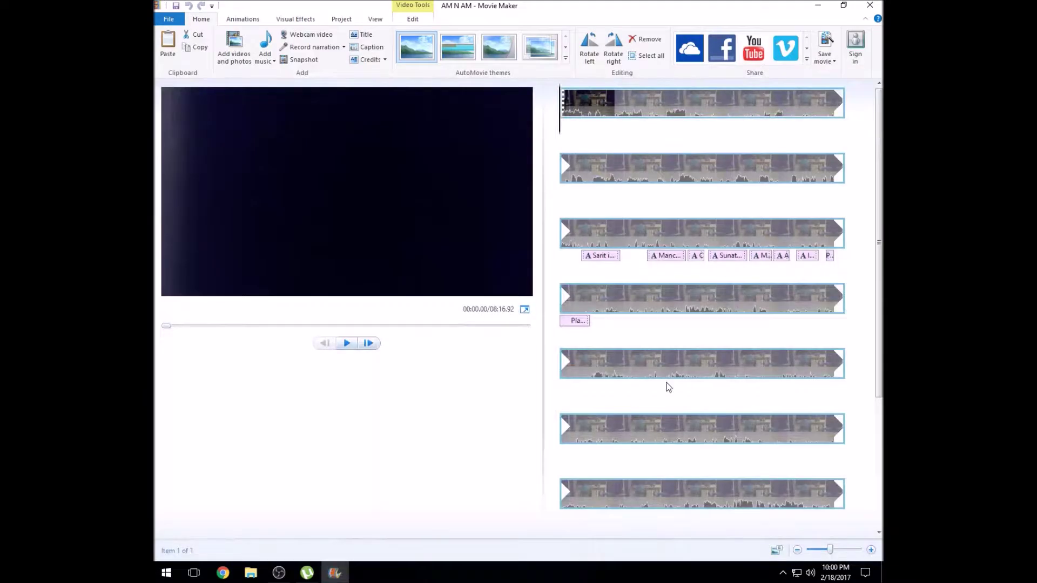
left_click(608, 293)
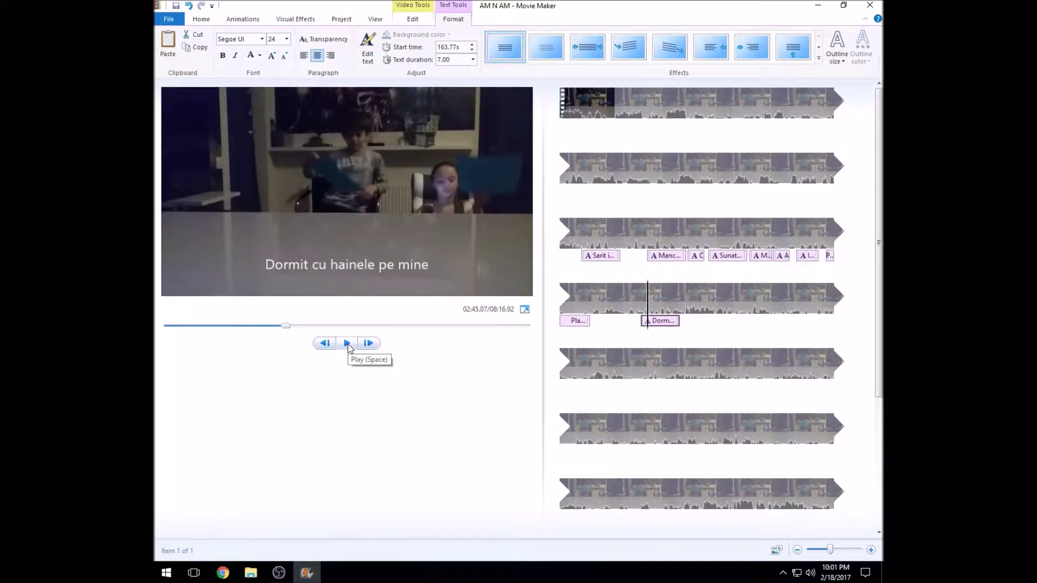
Format the "Dormit cu hainele pe mine" caption with size 48 green text
left_click(348, 344)
left_click(287, 39)
left_click(276, 164)
left_click(261, 56)
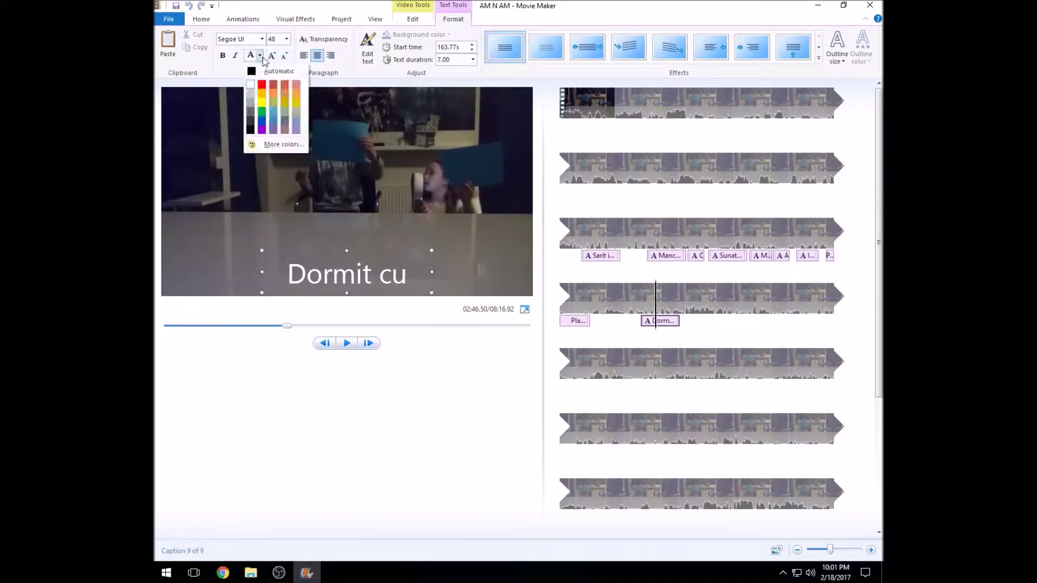
left_click(261, 111)
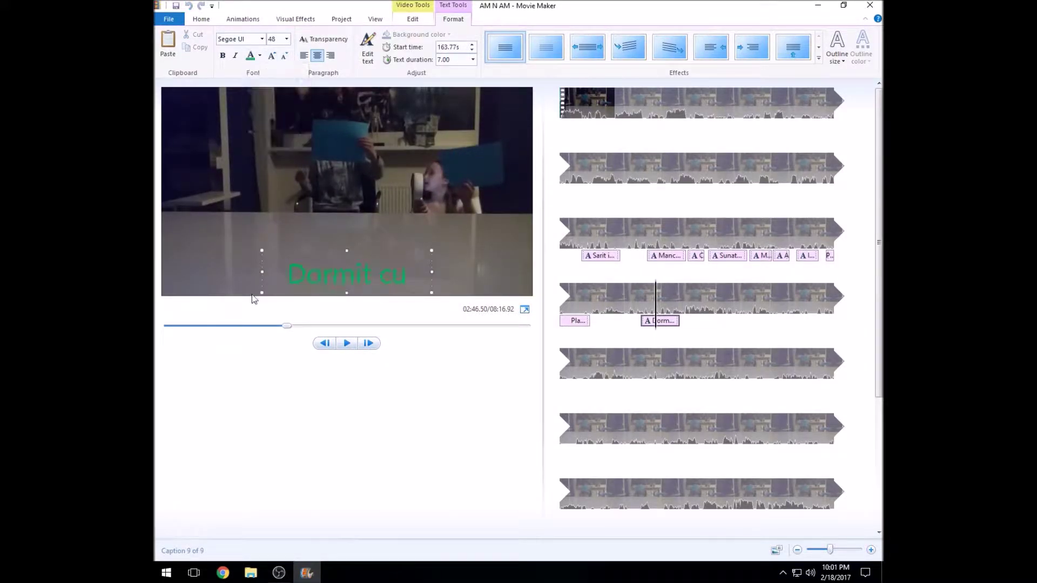
Preview the "Dormit cu hainele pe mine" caption and shorten its duration
left_click(349, 345)
left_click(349, 344)
left_click(474, 60)
left_click(456, 90)
Add a caption at 170.90 s reading "Stat treaz pana la 4 dimineata"
left_click(683, 299)
left_click_drag(683, 320, 680, 319)
left_click(367, 47)
type("St")
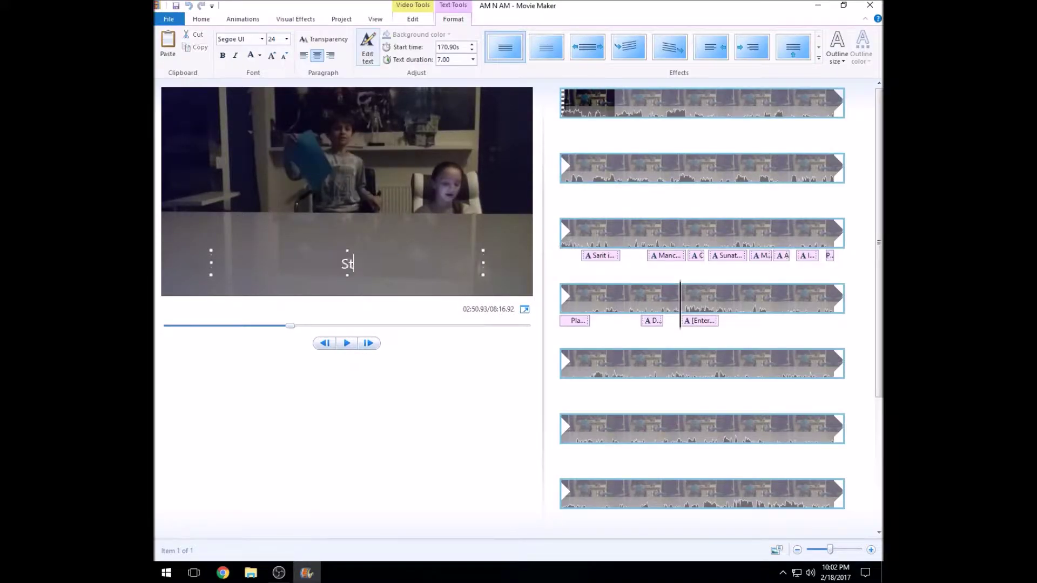
type("at treaz pana la 4 dimineata")
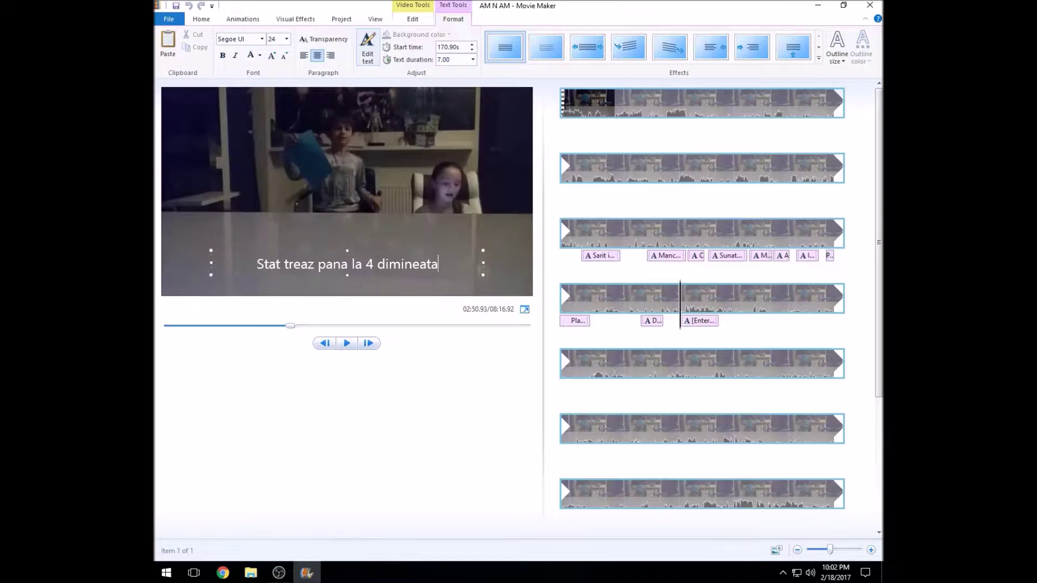
Set the "Stat treaz pana la 4 dimineata" caption to size 48, colour it green and fit it on one full-width line
left_click(287, 40)
left_click(276, 190)
left_click(260, 56)
left_click(281, 138)
left_click(502, 259)
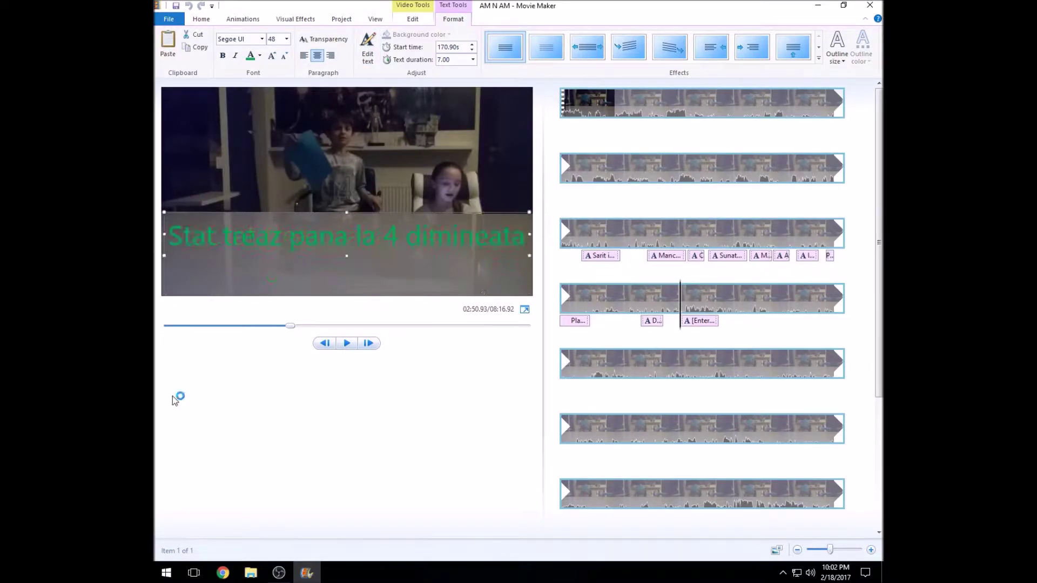
Add a caption at 181.60 s reading "Tras o besina in clasa si am dat vina pe altcineva"
left_click(406, 202)
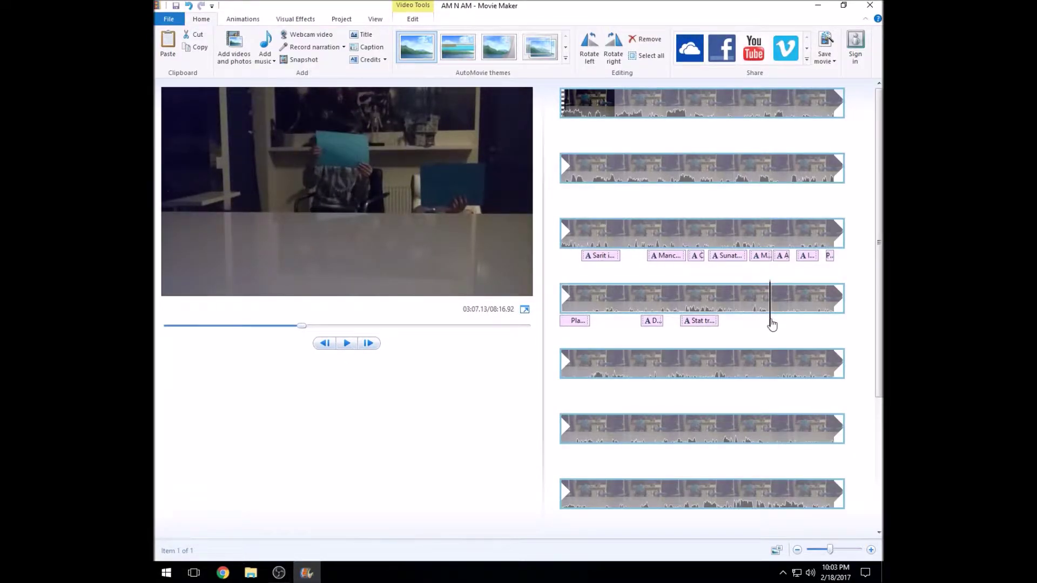
left_click(737, 319)
left_click(371, 47)
type("Tras o b")
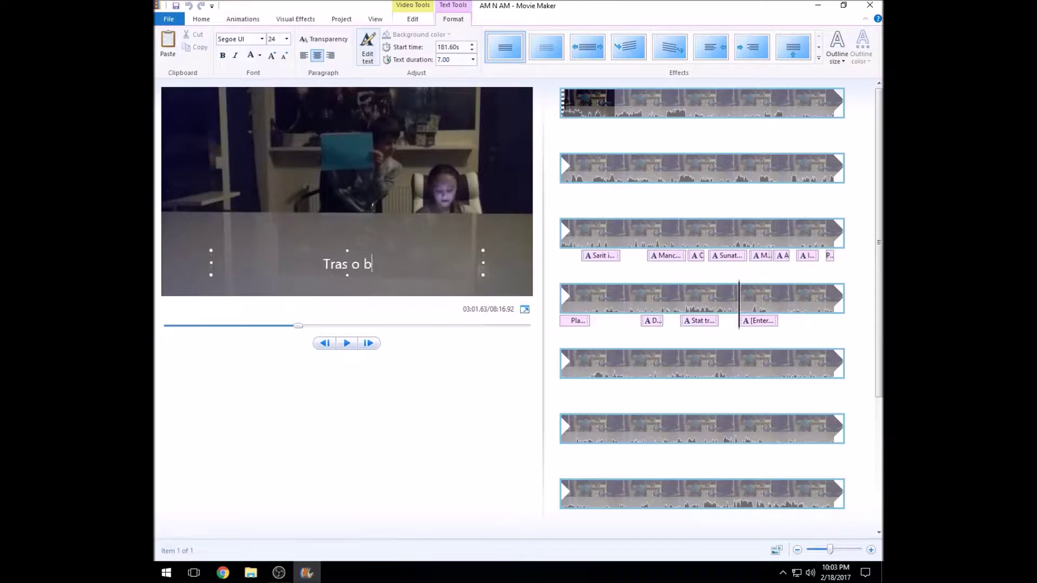
type("esina in clasa si am dat vina pe altcineva")
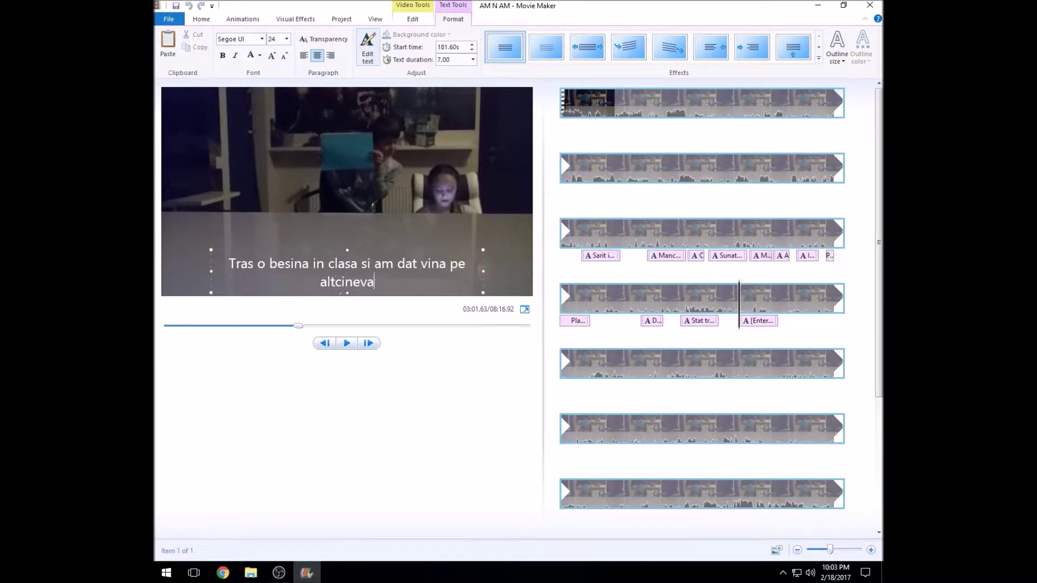
Format the "Tras o besina in clasa" caption as size 48 green text and enlarge its box to fit the whole text at full width
left_click_drag(210, 272, 165, 271)
left_click_drag(484, 271, 529, 272)
left_click(286, 39)
left_click(276, 171)
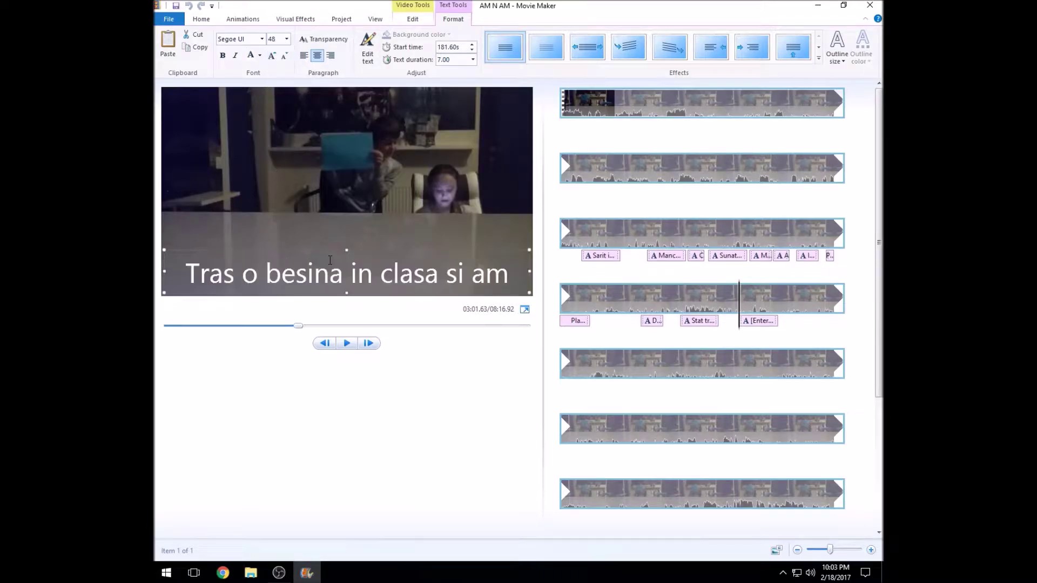
left_click_drag(378, 250, 383, 218)
left_click_drag(346, 261, 345, 298)
left_click(260, 56)
left_click(283, 138)
Add a caption at 198.10 s reading "Tinut parul cuiva care vomita"
left_click(347, 344)
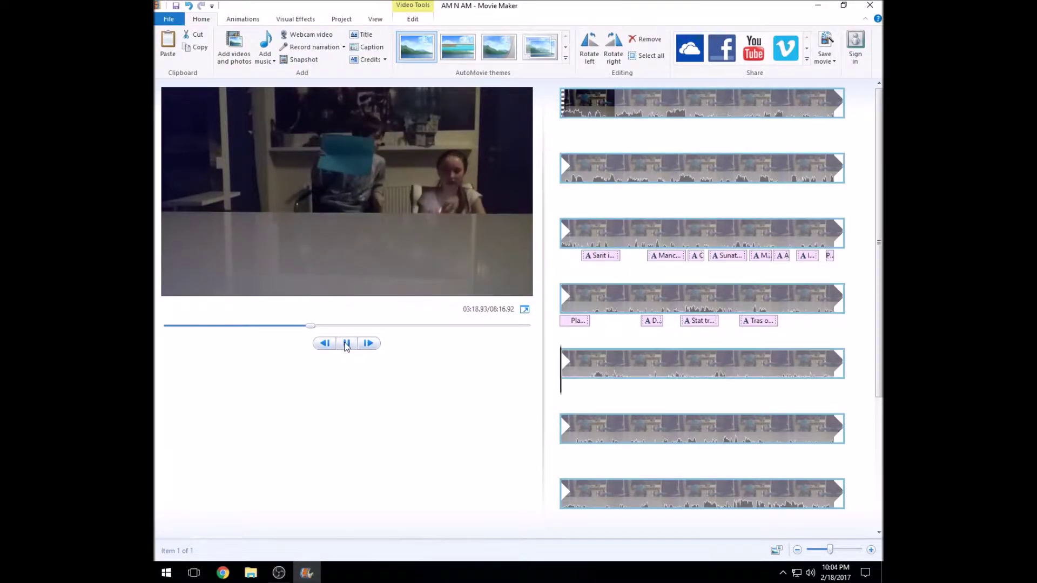
left_click(370, 47)
type("Tinut parul cuiva c")
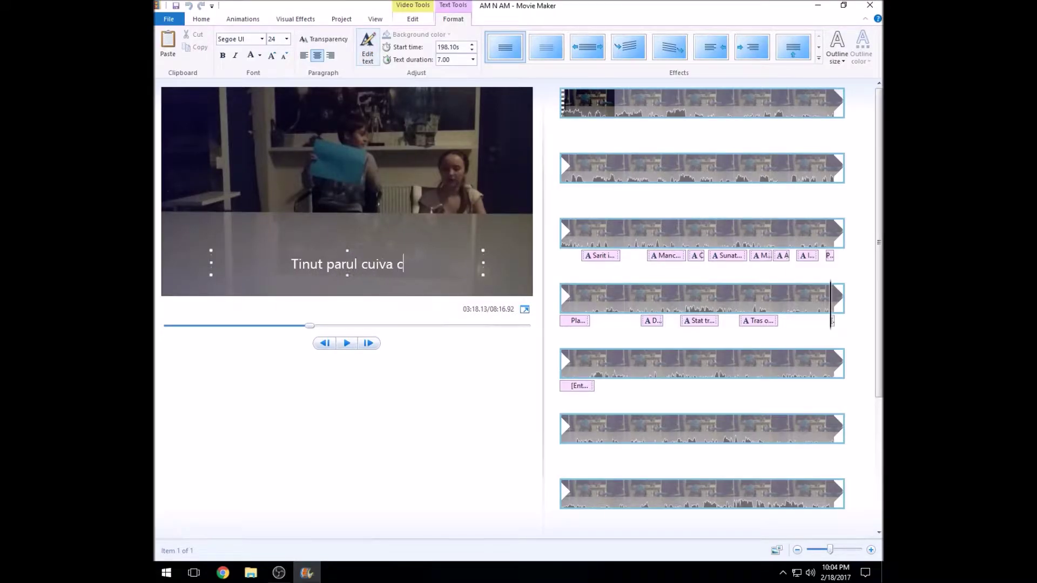
type("are vomita")
Set the "Tinut parul cuiva care vomita" caption to size 48, green and full width on one line
left_click(286, 40)
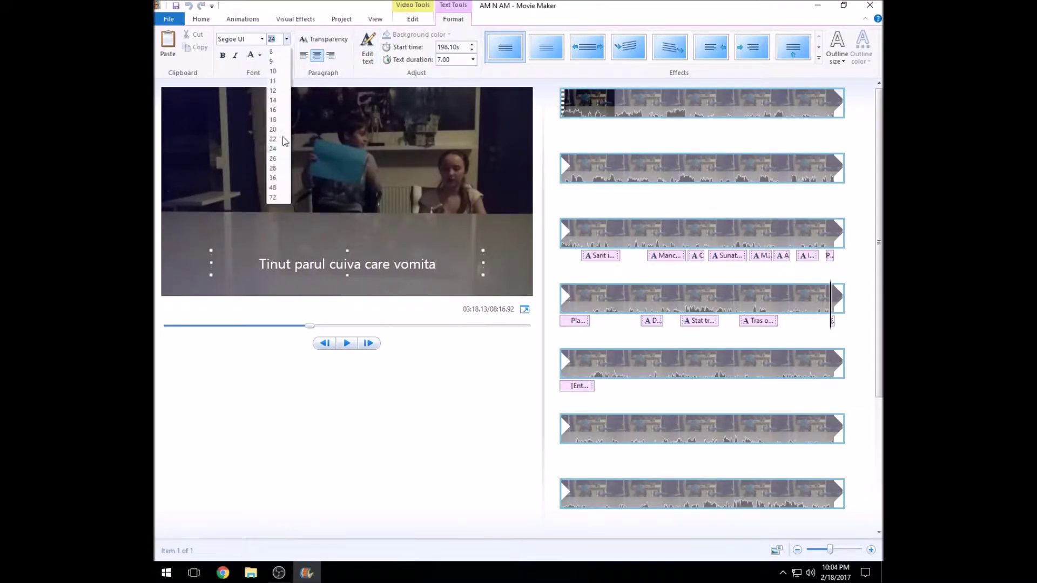
left_click(277, 191)
left_click(260, 56)
left_click(262, 112)
Add a caption at 208.83 s reading "Mancat ceva stricat" and stretch its box across the full frame width
left_click(346, 344)
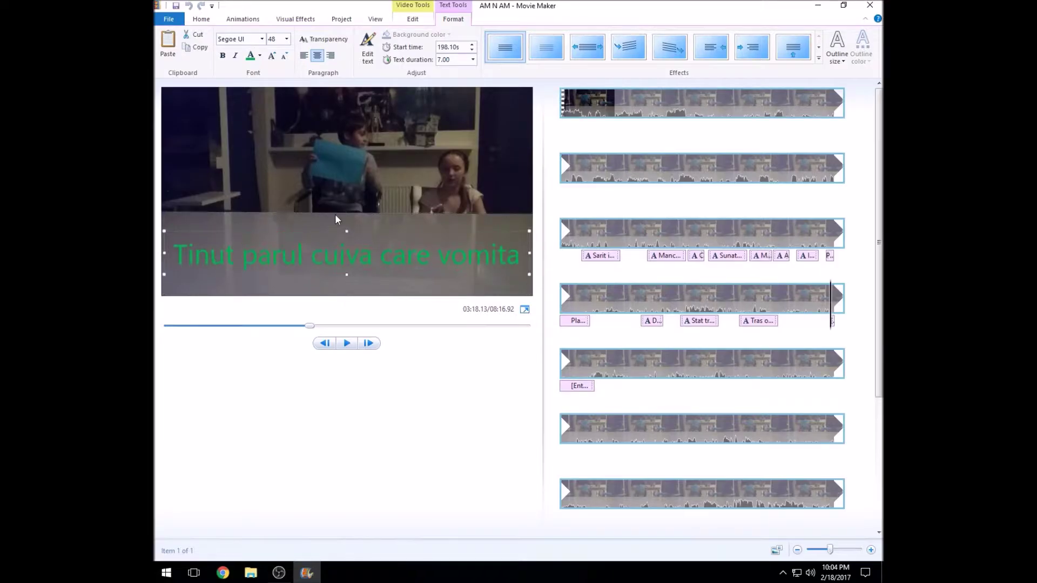
left_click(348, 346)
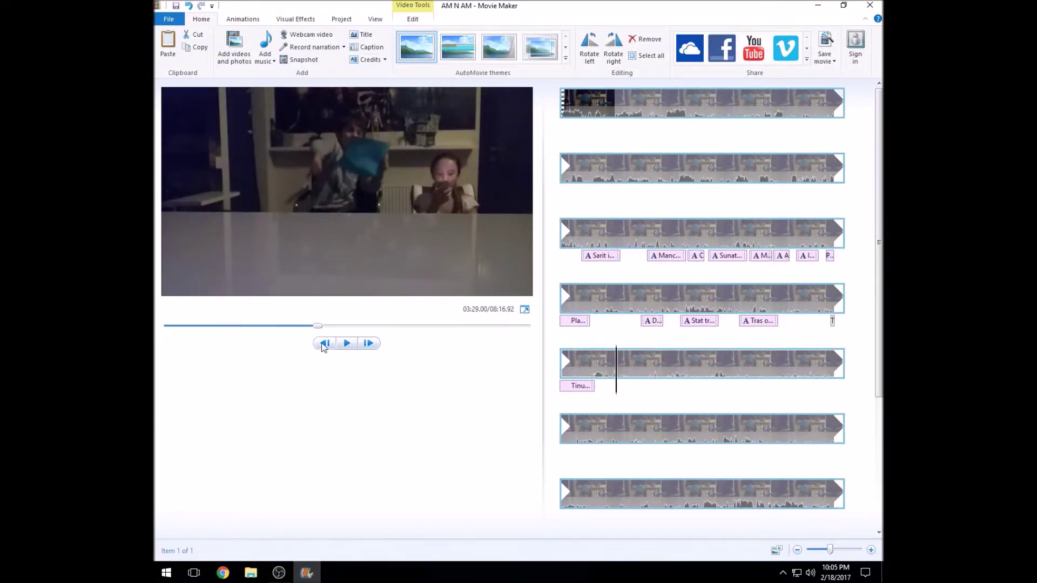
left_click(369, 47)
type("Mancat ceva")
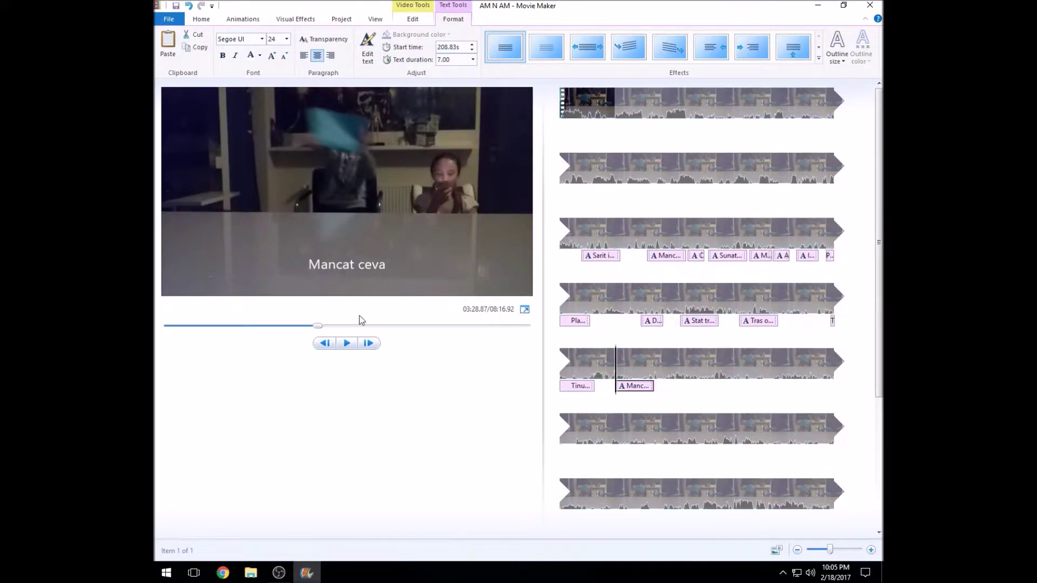
left_click(347, 343)
left_click(359, 263)
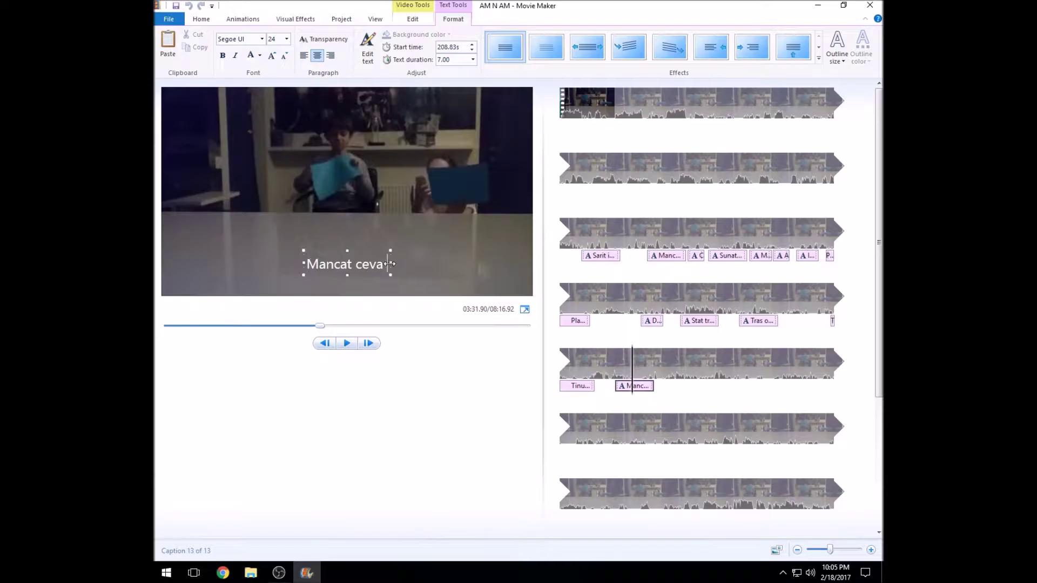
left_click_drag(304, 271, 164, 272)
left_click_drag(391, 262, 529, 262)
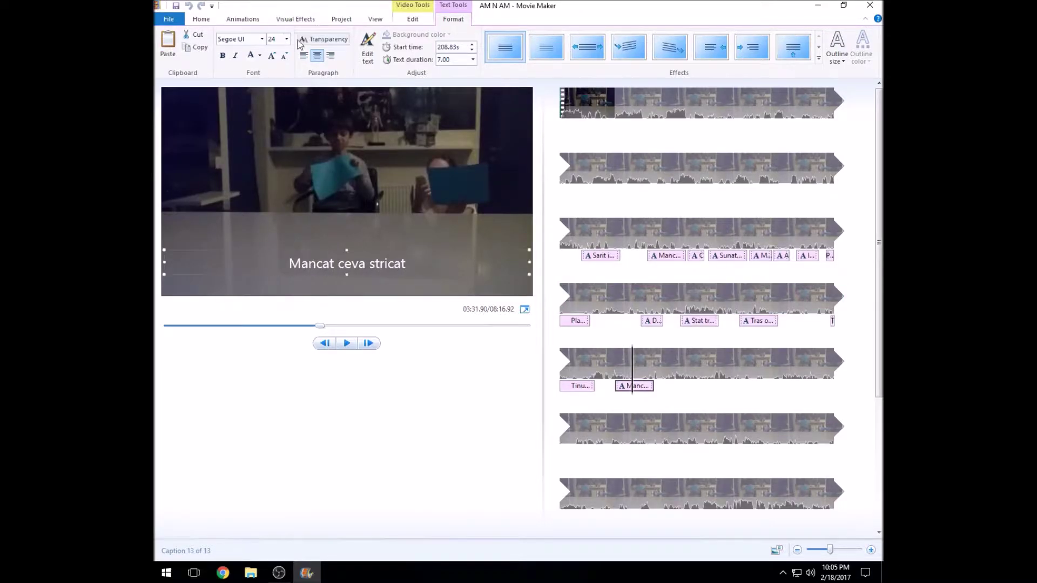
Format the "Mancat ceva stricat" caption as size 48 green text and raise it slightly within the frame
left_click(286, 39)
left_click(274, 192)
left_click(260, 56)
left_click(261, 115)
left_click_drag(348, 292, 348, 262)
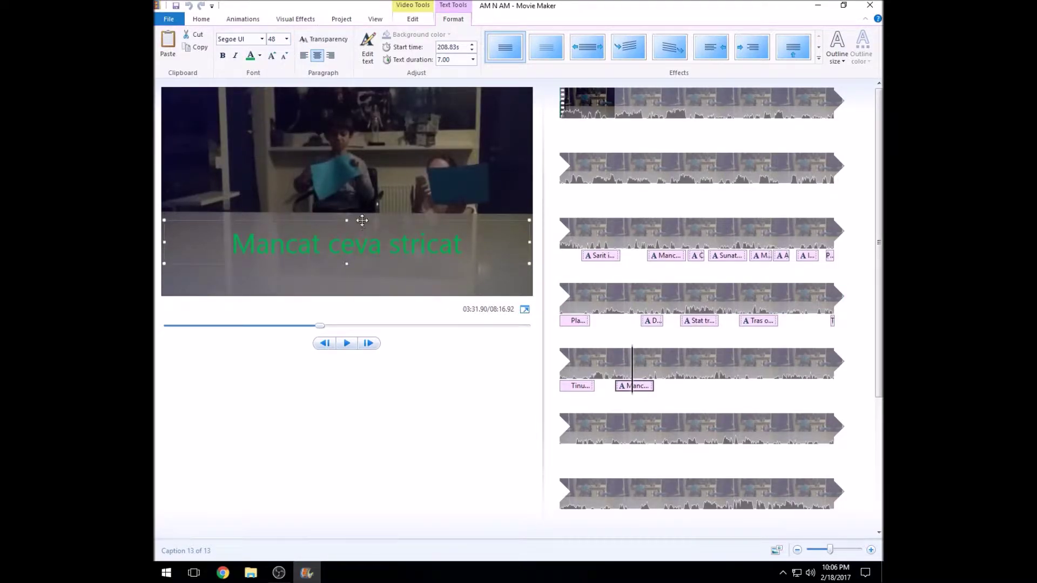
Add a size 72 caption at 215.83 s reading "<--" and place it beside the raised sheet in the upper frame
left_click(346, 343)
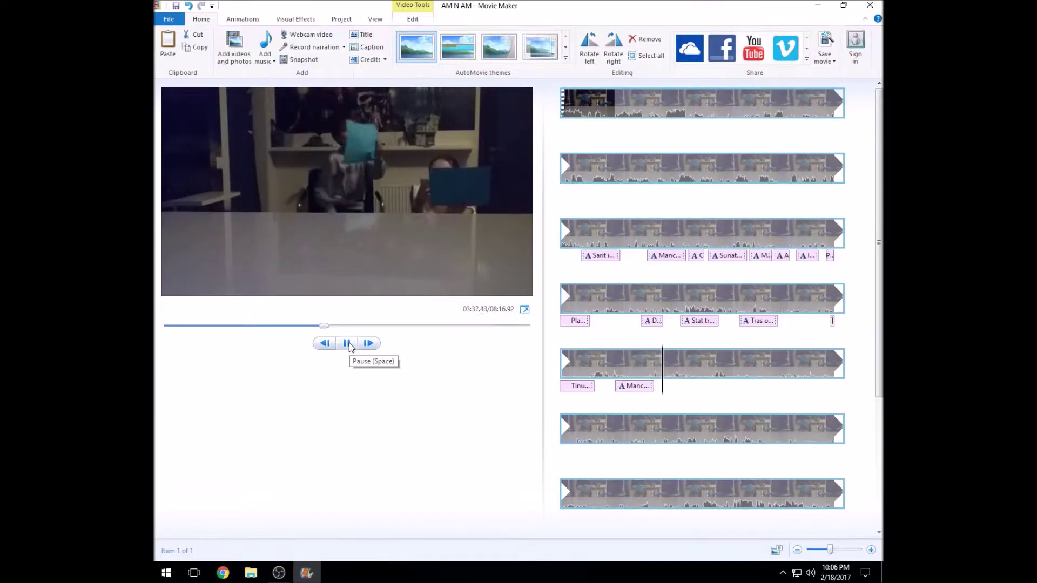
left_click(347, 343)
left_click(654, 399)
left_click(346, 345)
left_click(345, 345)
left_click(643, 399)
left_click(346, 344)
left_click(346, 344)
left_click(367, 47)
type("<--")
left_click(287, 39)
left_click(274, 198)
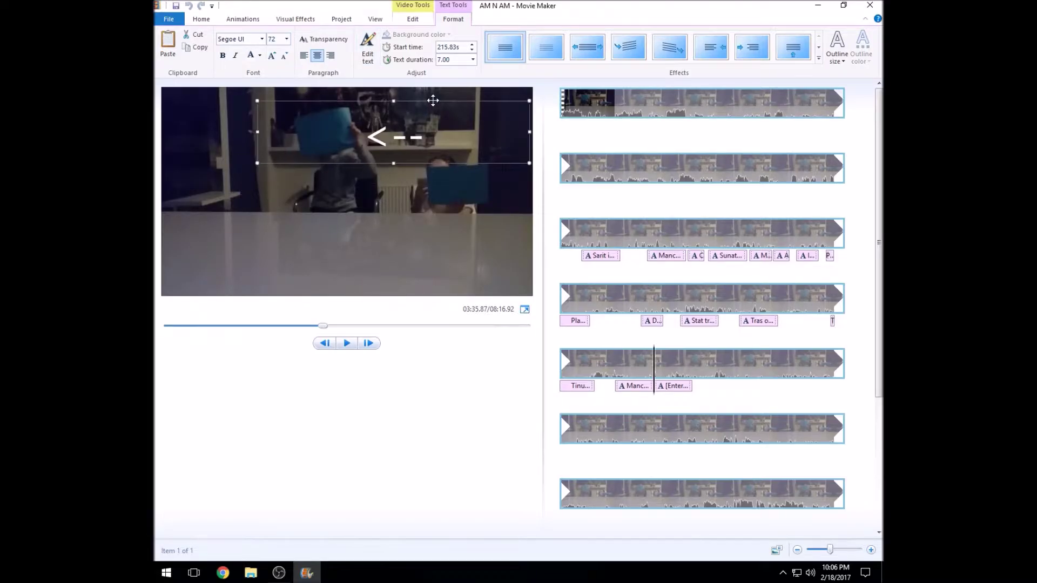
Add a caption at 220.83 s reading "Mancat ceva scarbos ce dupa ti sa parut ceva bun"
left_click(347, 343)
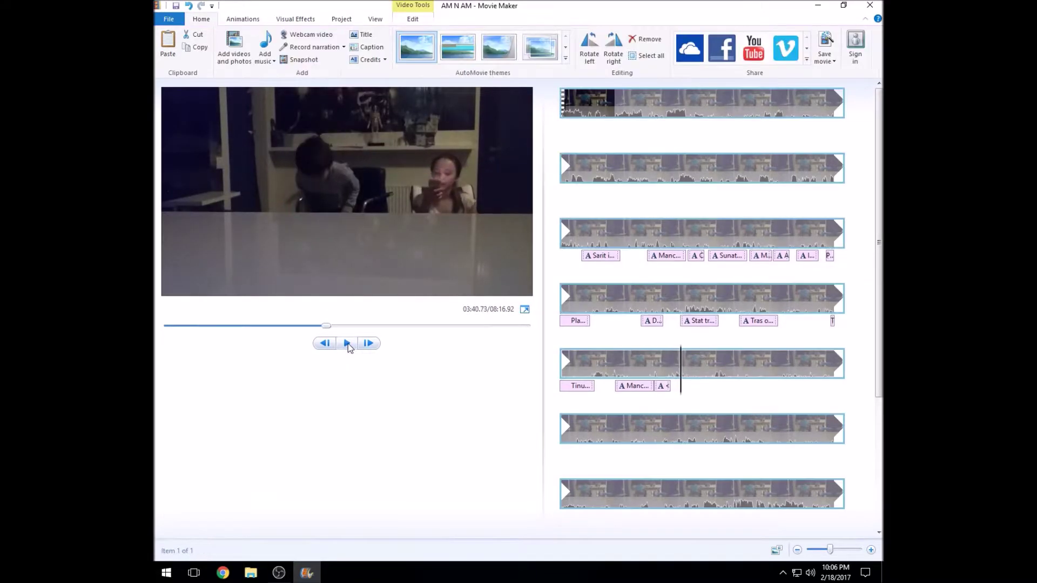
left_click(346, 343)
left_click(683, 382)
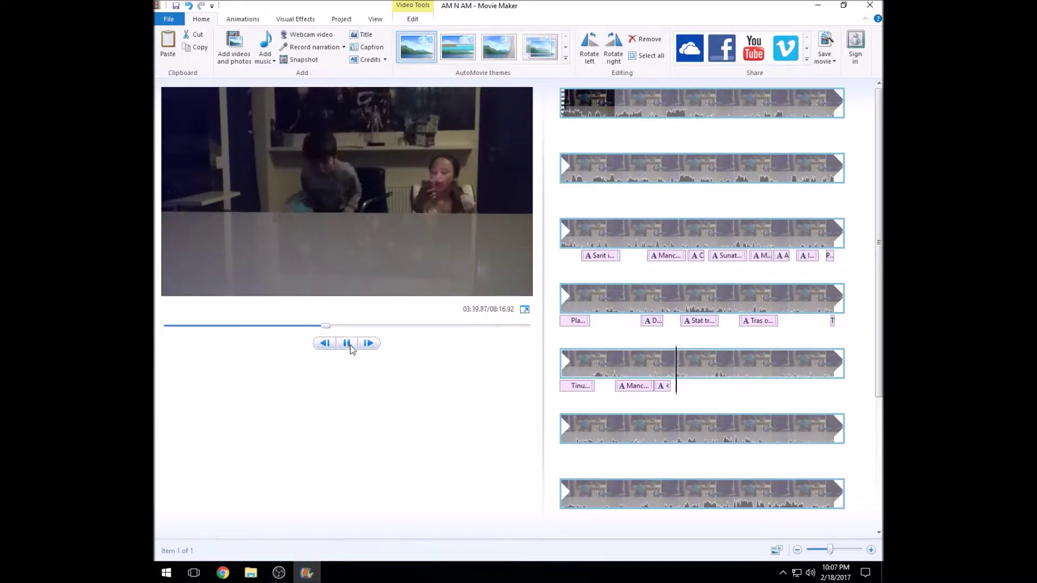
left_click(357, 47)
type("Mancat ceva scar")
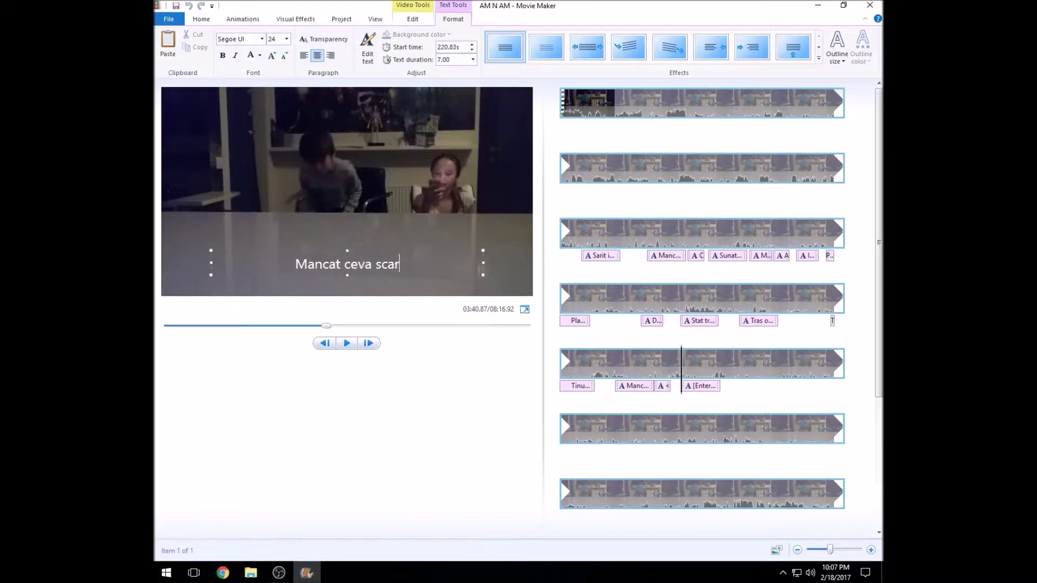
type("bos ce dupa ti sa parut ceva bun")
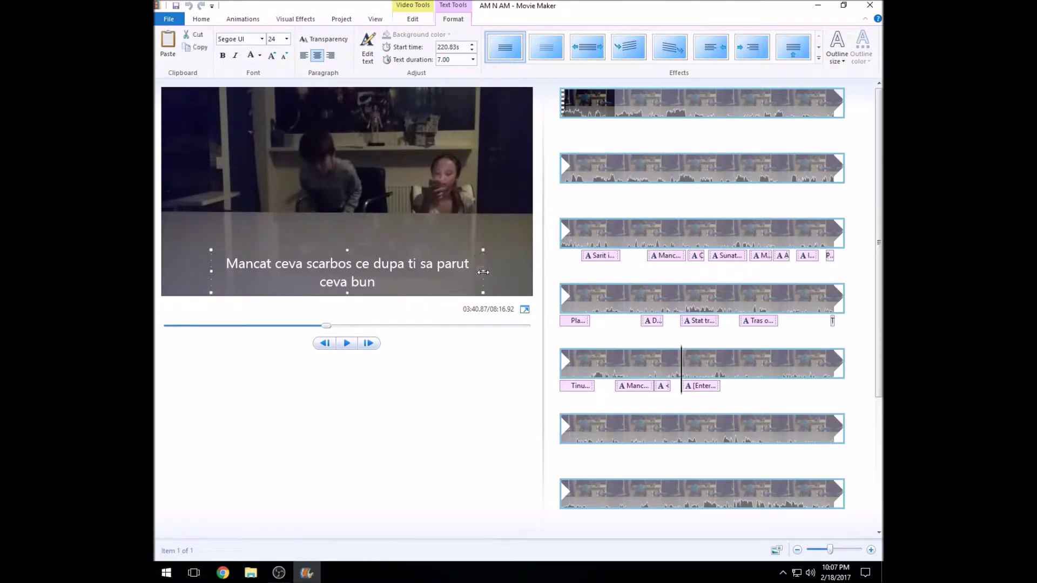
Widen the "Mancat ceva scarbos" caption to the full frame and replace the word "ce" with "care"
left_click_drag(483, 272, 524, 272)
left_click(347, 344)
left_click(348, 345)
double_click(341, 262)
key("BackSpace")
type("are")
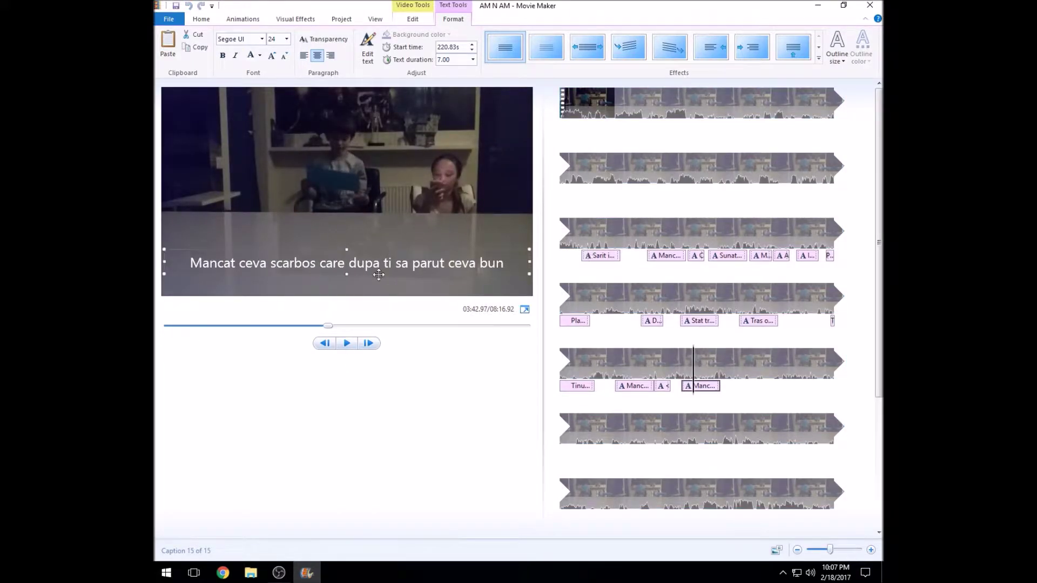
Play and replay the footage following the "Mancat ceva scarbos" caption to locate the starting moment for another caption
left_click(347, 344)
left_click(347, 345)
left_click(347, 344)
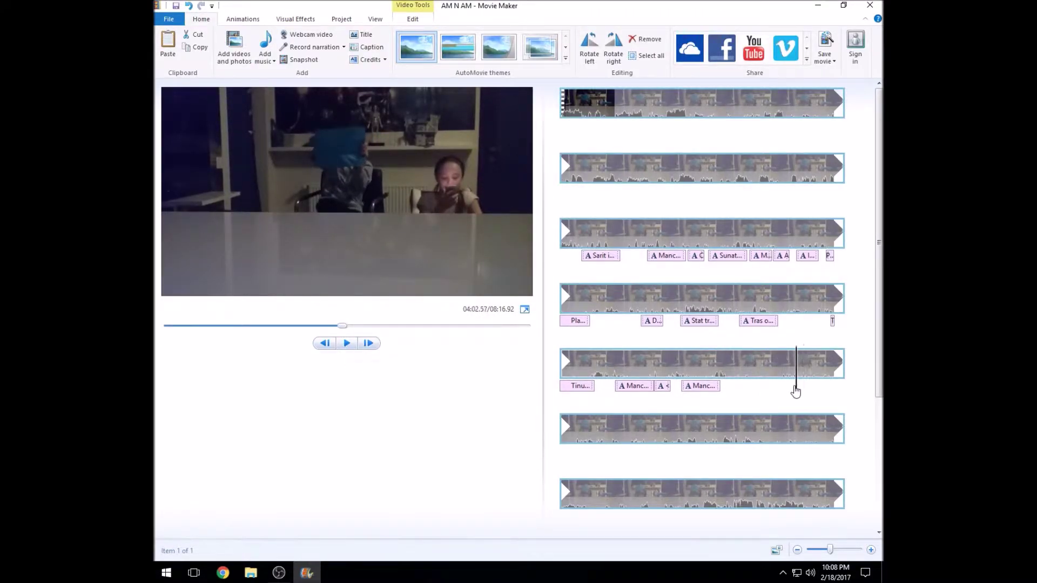
left_click_drag(795, 395, 770, 396)
left_click(352, 348)
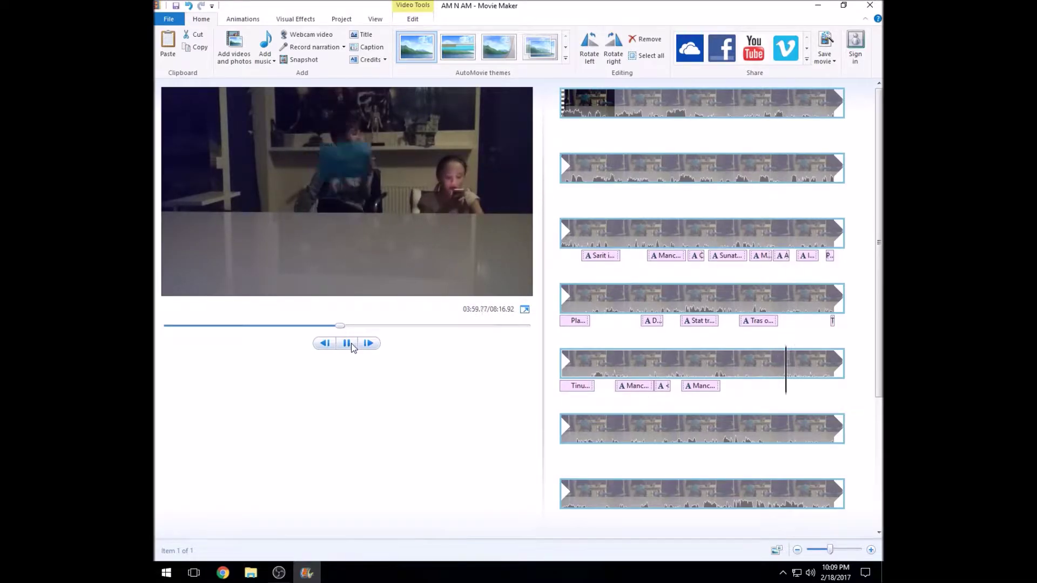
left_click(791, 410)
left_click(771, 402)
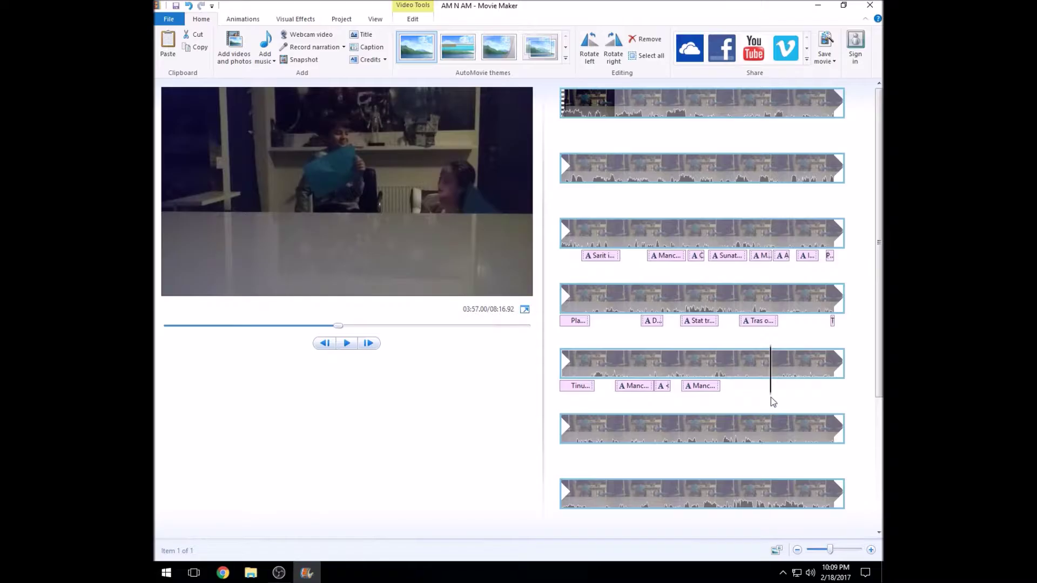
left_click(348, 343)
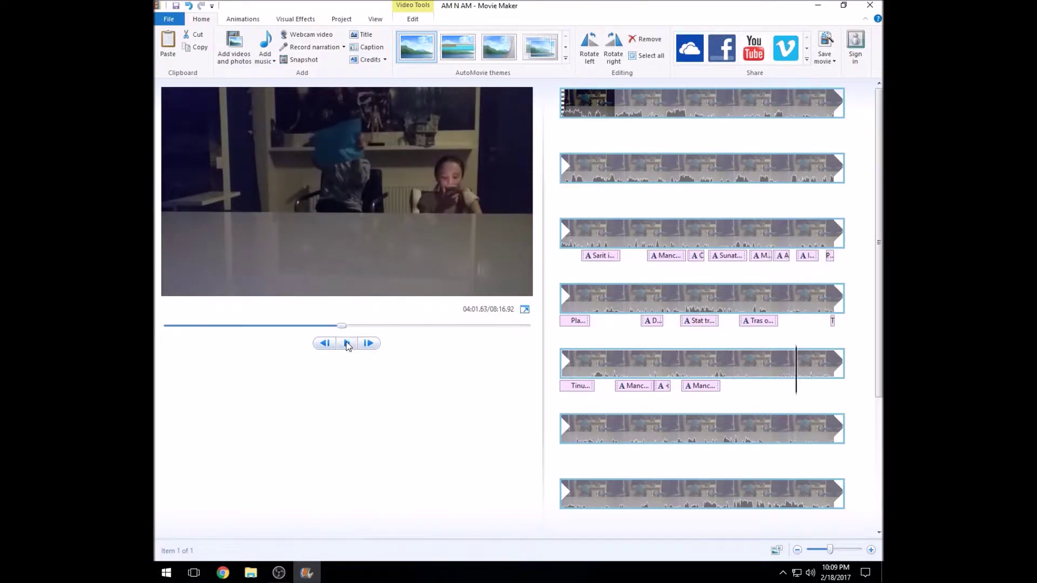
Add a full-width caption at 242.37 s reading "Uitat vreodata la un serial/emisiune TV dar sa-ti fie rusine ca ai facut asta"
left_click(355, 49)
type("Uitat vreodata la")
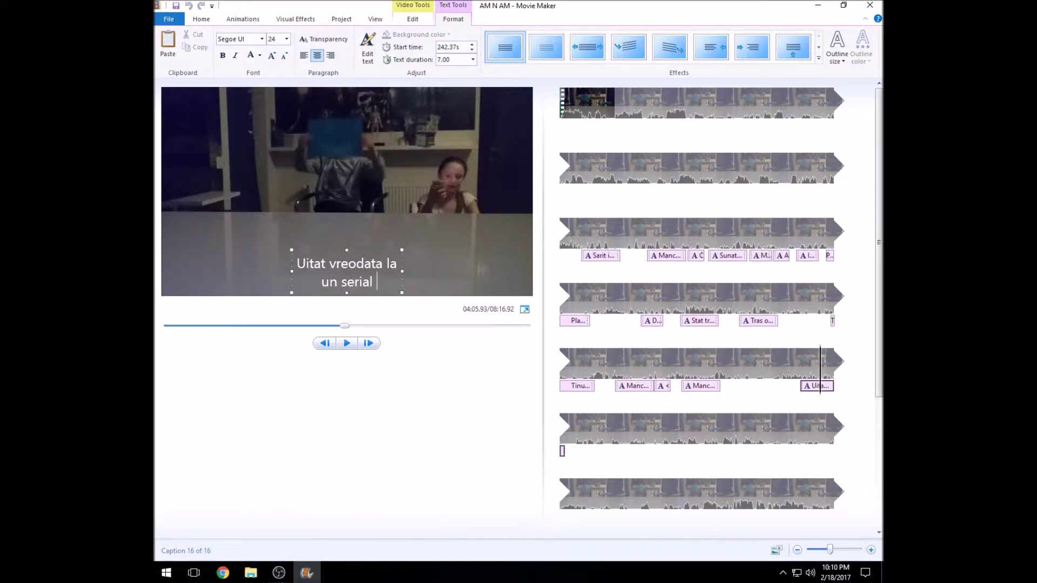
type(" un serial/emisiune TV da")
left_click_drag(293, 254, 164, 253)
type("r sa-t")
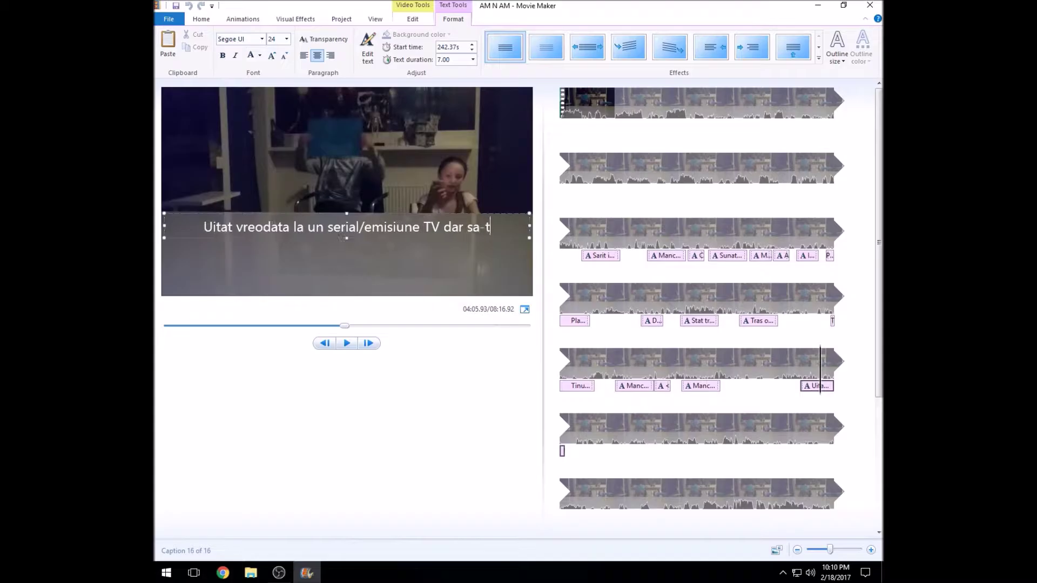
type("i fie rusine ")
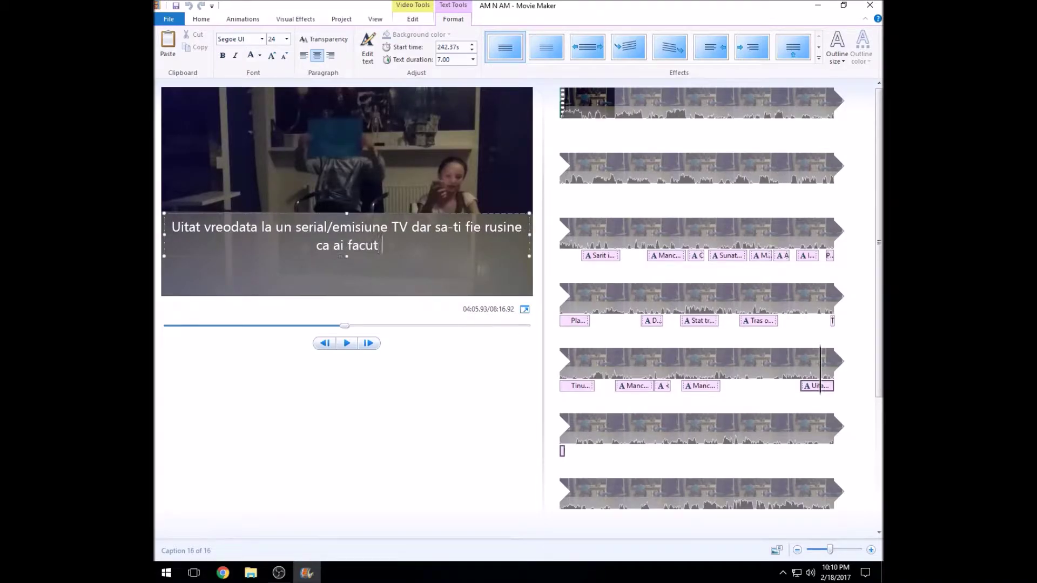
type("ca ai facut asta")
Format the "Uitat vreodata la un serial/emisiune TV" caption as size 48 green text and position it along the frame's lower edge
left_click(286, 38)
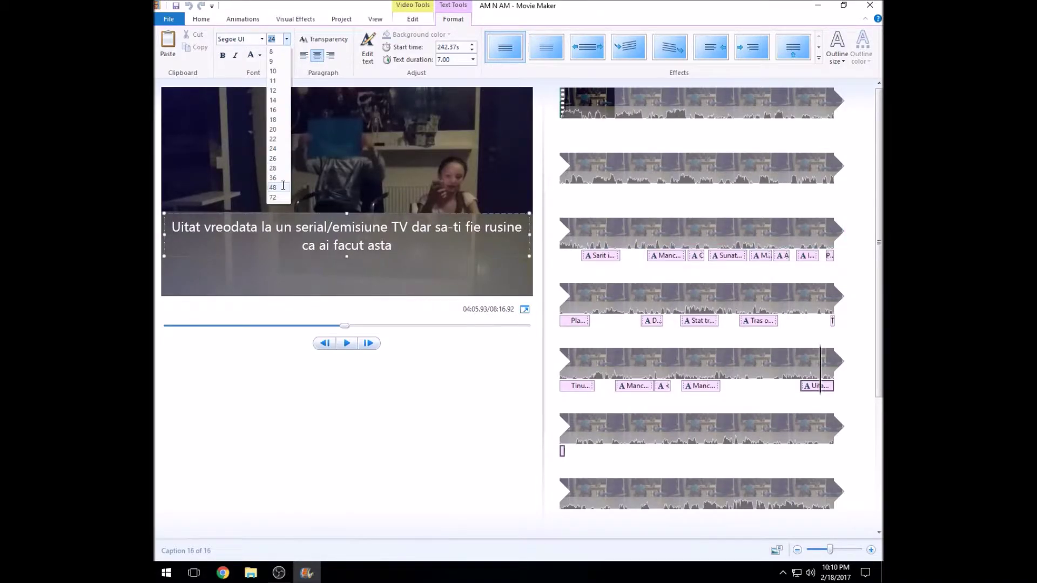
left_click(278, 186)
left_click(260, 56)
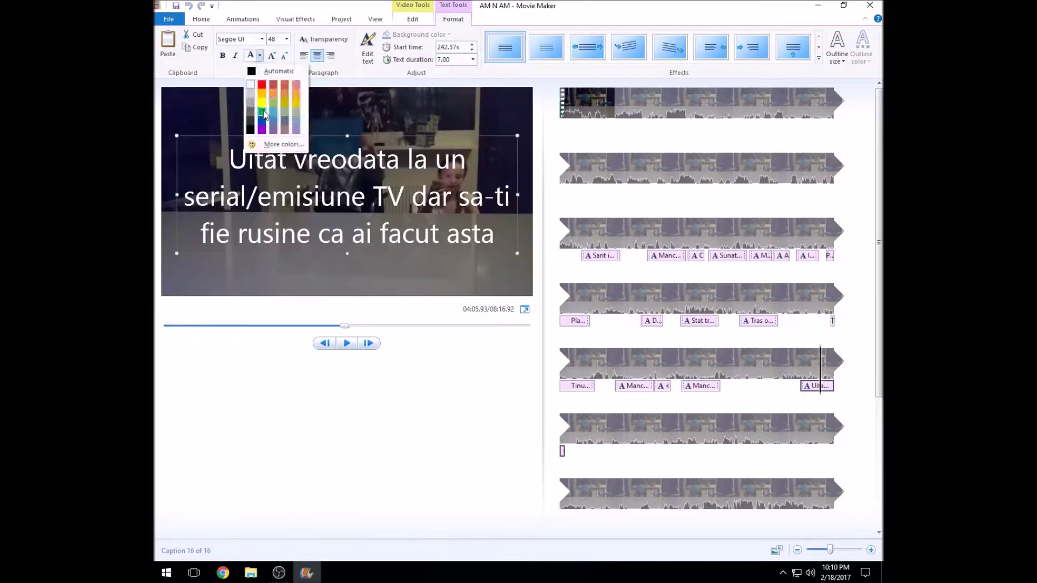
left_click(278, 146)
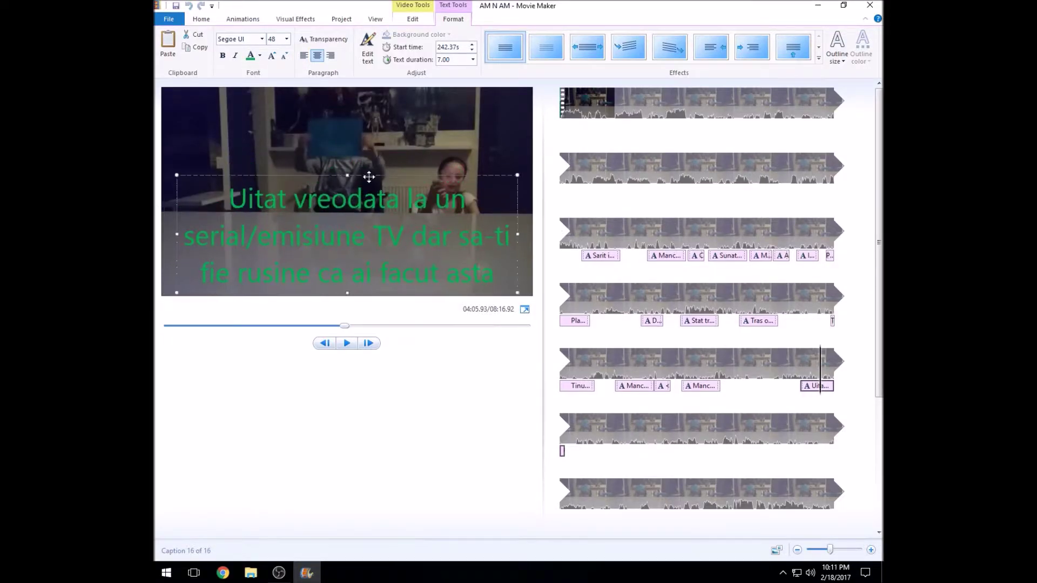
Add a caption at 255.47 s reading "Placut pe cineva cu 2 ani mai mare ca mine"
left_click(348, 343)
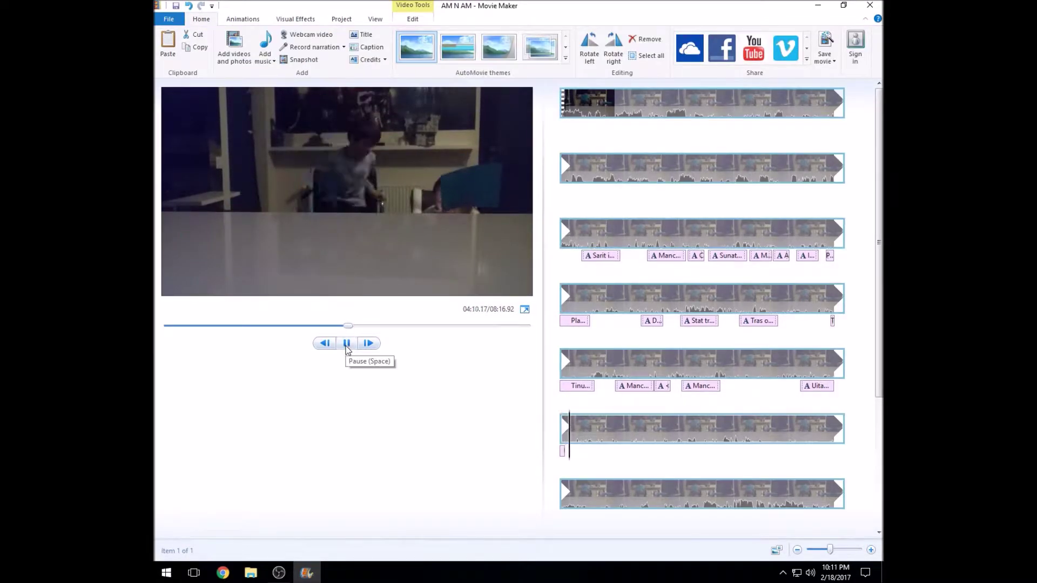
left_click(348, 343)
left_click(347, 344)
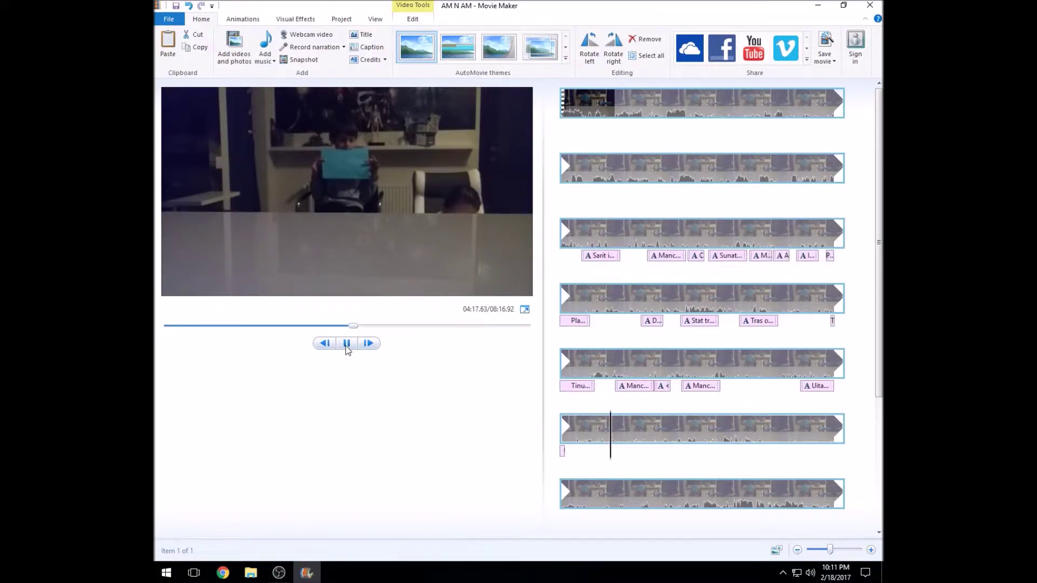
left_click_drag(621, 430, 591, 428)
left_click(350, 346)
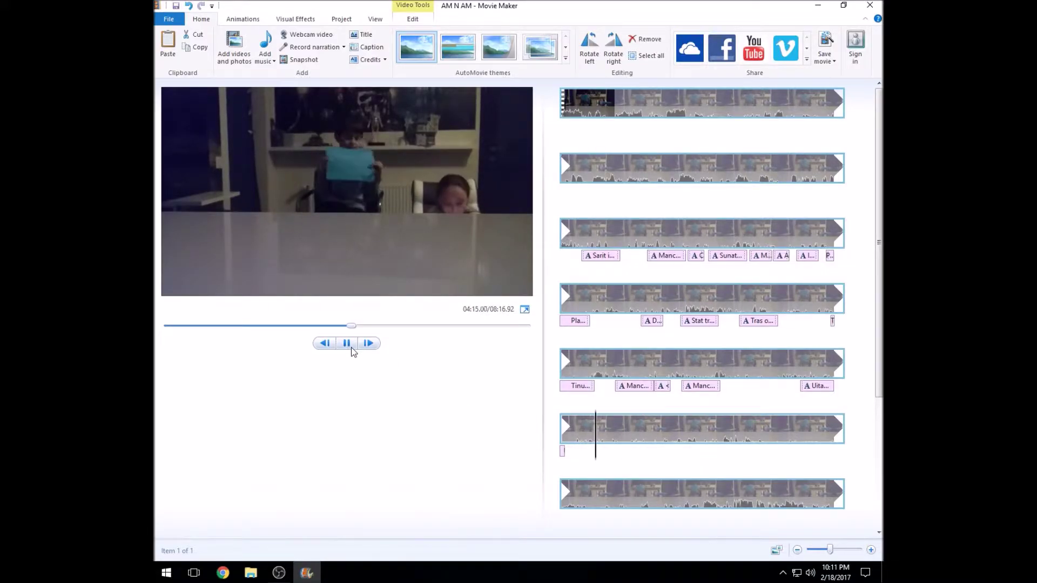
left_click(350, 345)
left_click(376, 50)
type("Placut pe cineva cu 2 ani mai mare ca mine")
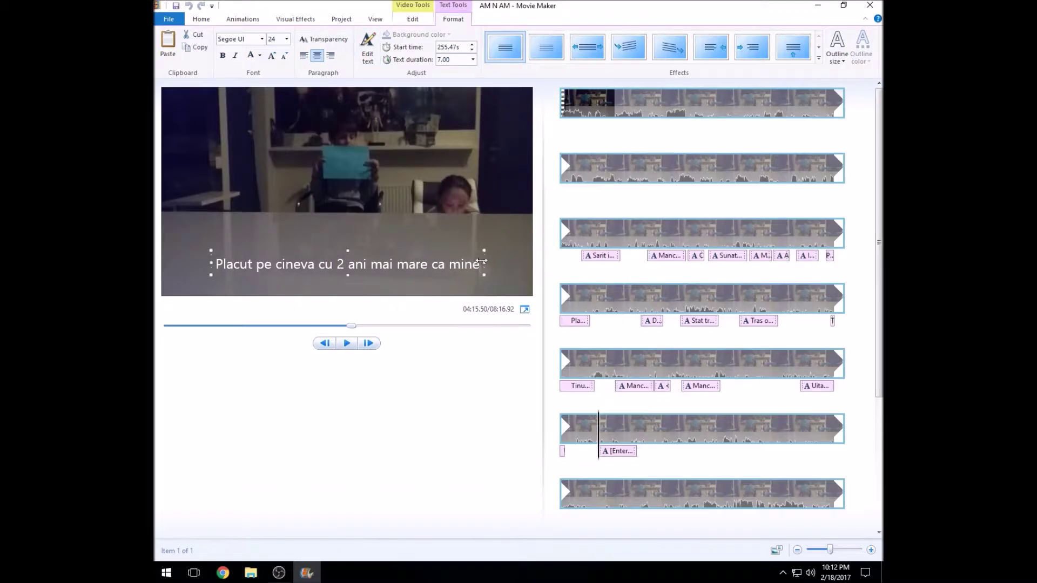
Enlarge the "Placut pe cineva cu 2 ani mai mare" caption to size 48 and adjust its text box across the frame
left_click(484, 222)
left_click(286, 38)
left_click(278, 189)
left_click(346, 343)
left_click(347, 343)
left_click_drag(344, 292, 345, 197)
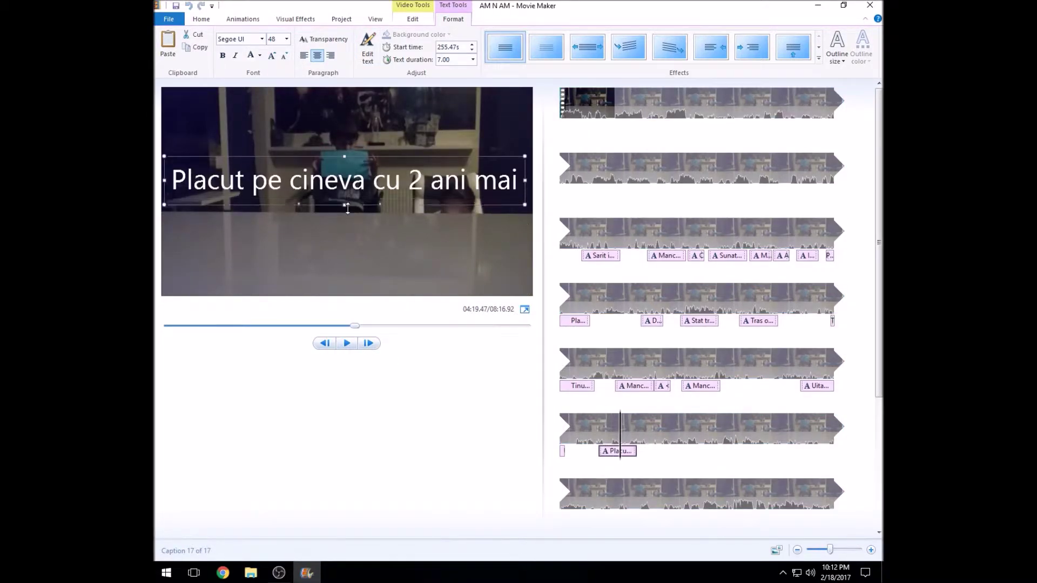
Reword the caption's ending to "decat mine", colour it green and fit both lines along the frame's lower edge
type("cat")
left_click(440, 263)
left_click(260, 55)
left_click(264, 112)
left_click_drag(377, 155, 381, 212)
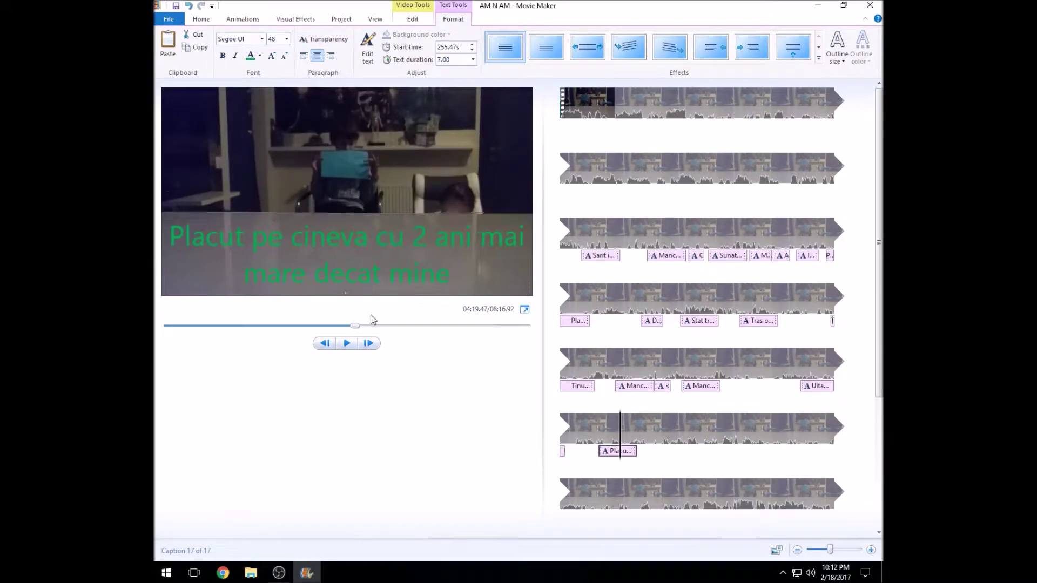
Add a caption at 263.87 s reading "N-am"
left_click(347, 343)
left_click(635, 438)
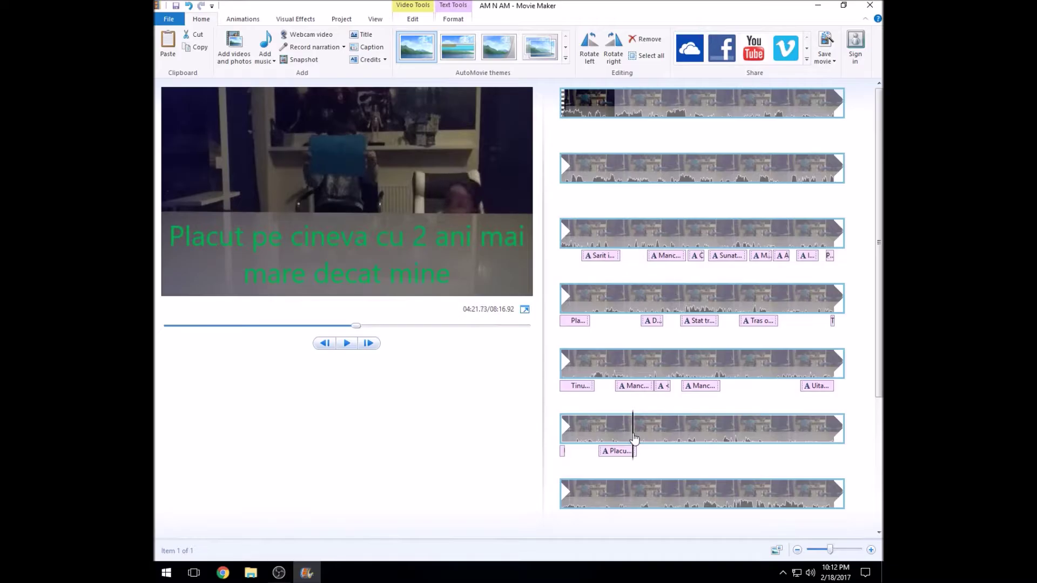
left_click(367, 47)
type("N-am")
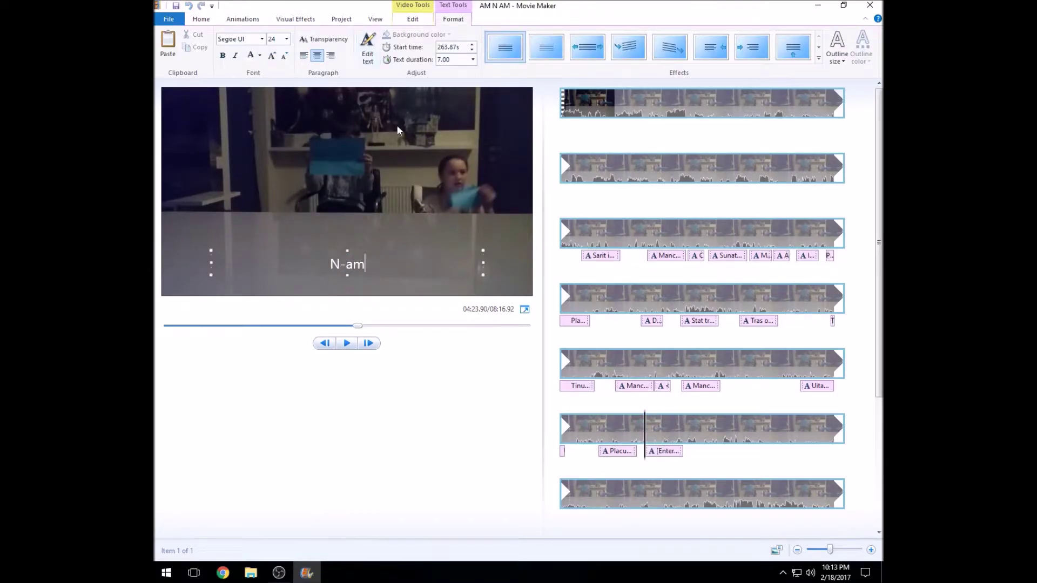
Check the "N-am" caption against the footage and set its text duration to 3.00 s
left_click(346, 343)
left_click(349, 343)
left_click(453, 58)
left_click(347, 343)
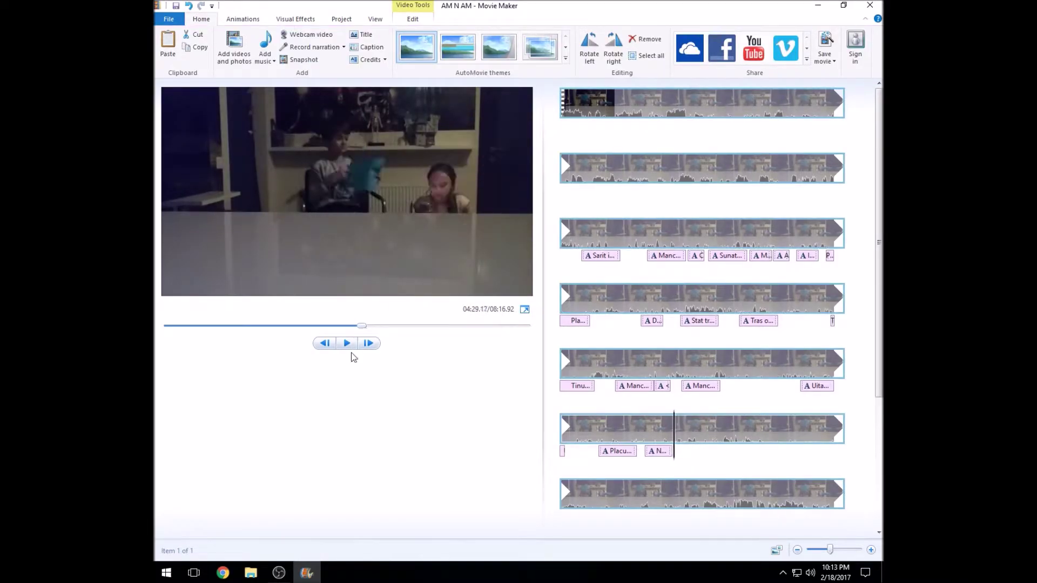
left_click(663, 453)
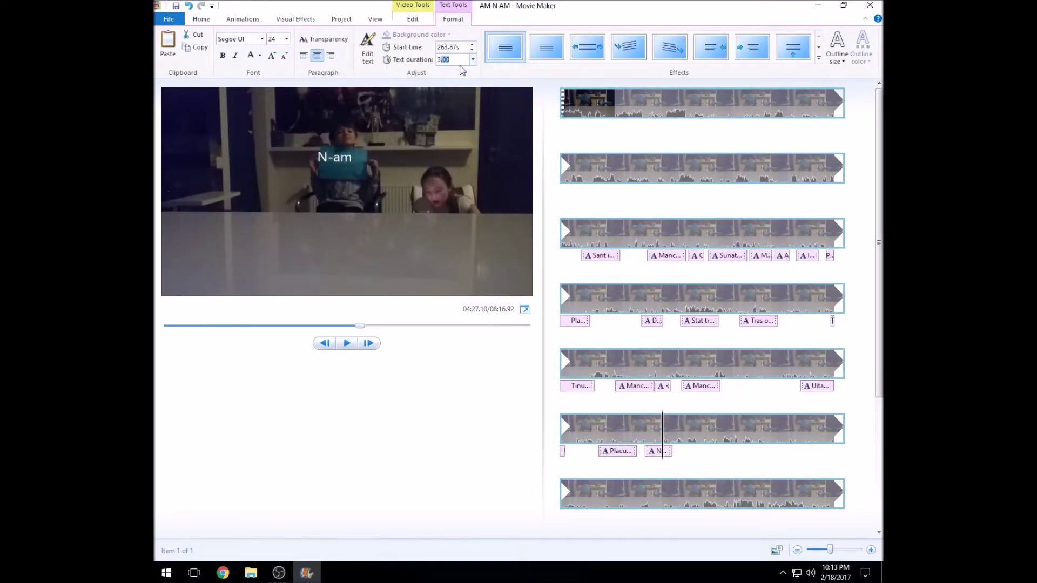
Add a caption at 268.97 s reading "Fost la teatru"
left_click(346, 343)
left_click(361, 47)
type("Fost la ")
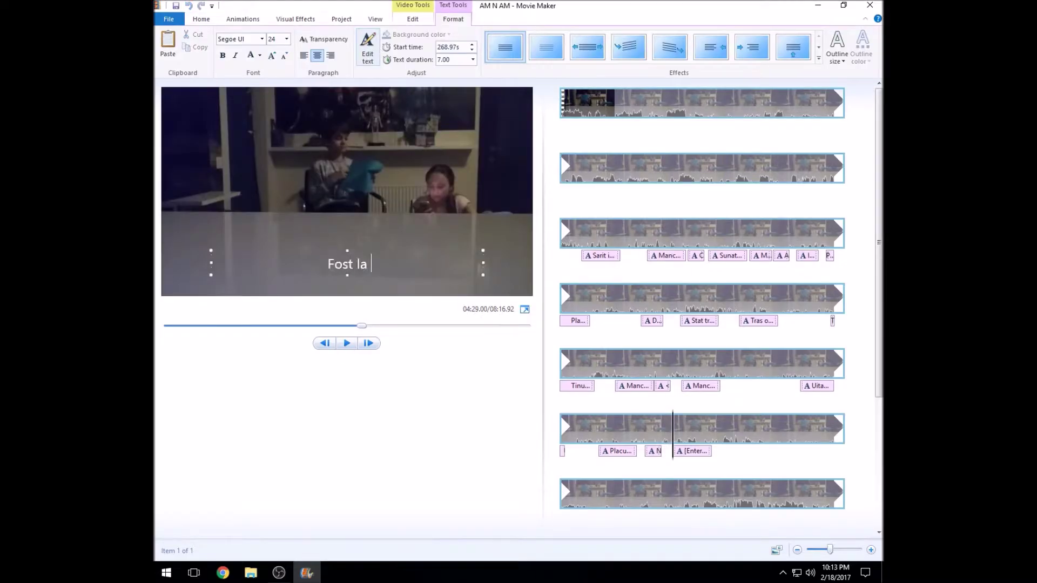
type("teatru")
Format the "Fost la teatru" caption as size 48 green text
left_click(287, 39)
left_click(277, 191)
left_click(260, 55)
left_click(282, 138)
Play the "Fost la teatru" caption and set its text duration to 5 s
left_click(347, 343)
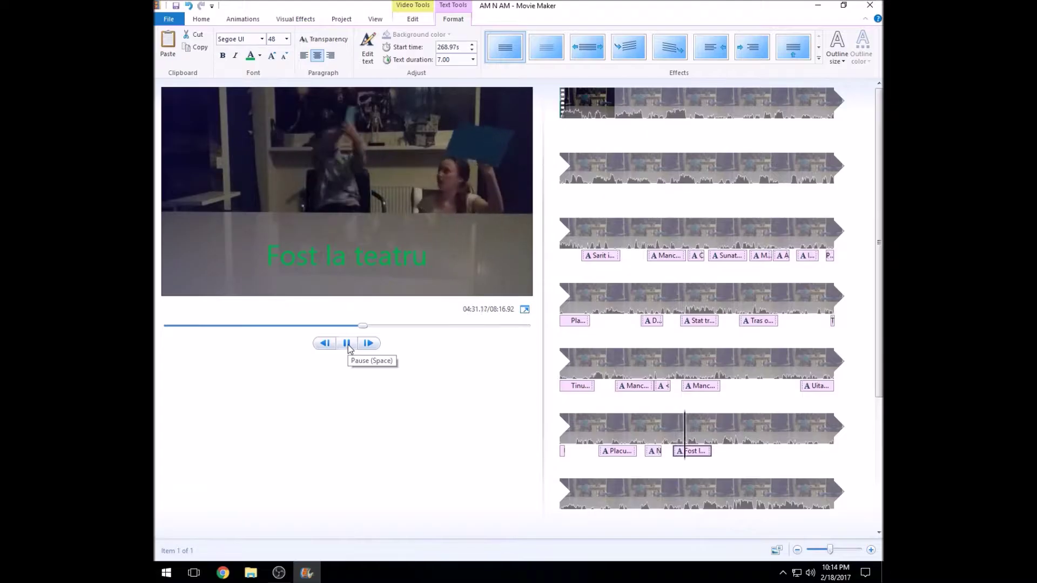
left_click(453, 60)
type("5")
key("Return")
Add a caption at 275.47 s reading "Iesit din tara" in size 48 green text
left_click(349, 344)
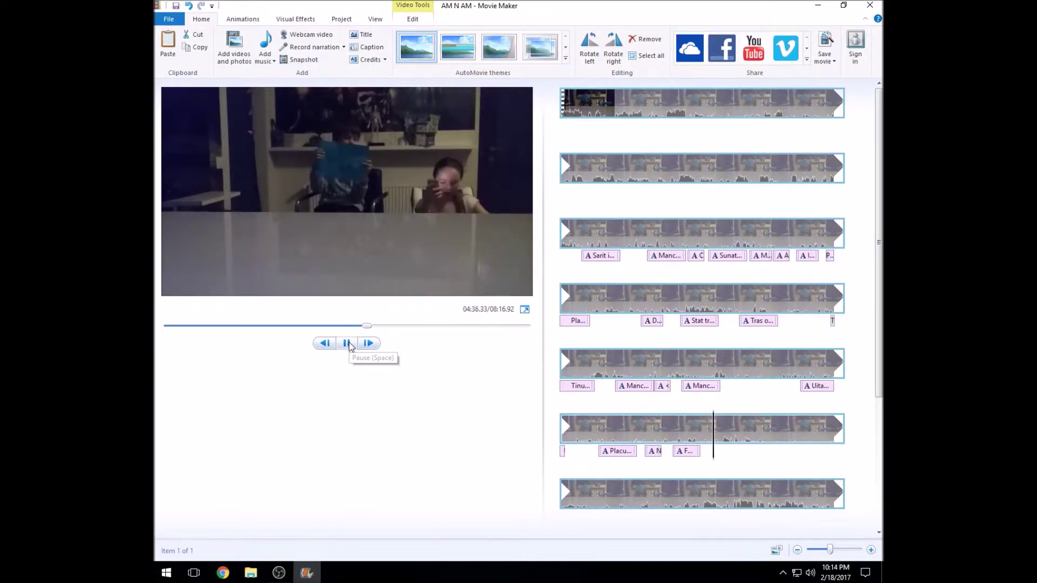
left_click(709, 456)
left_click(366, 47)
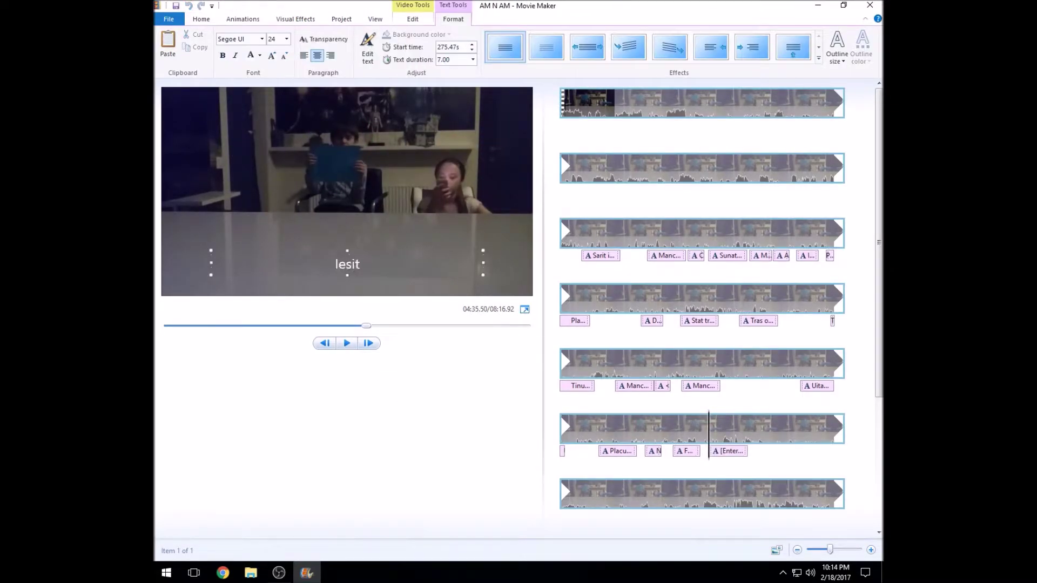
left_click(286, 39)
left_click(282, 190)
left_click(260, 56)
left_click(263, 111)
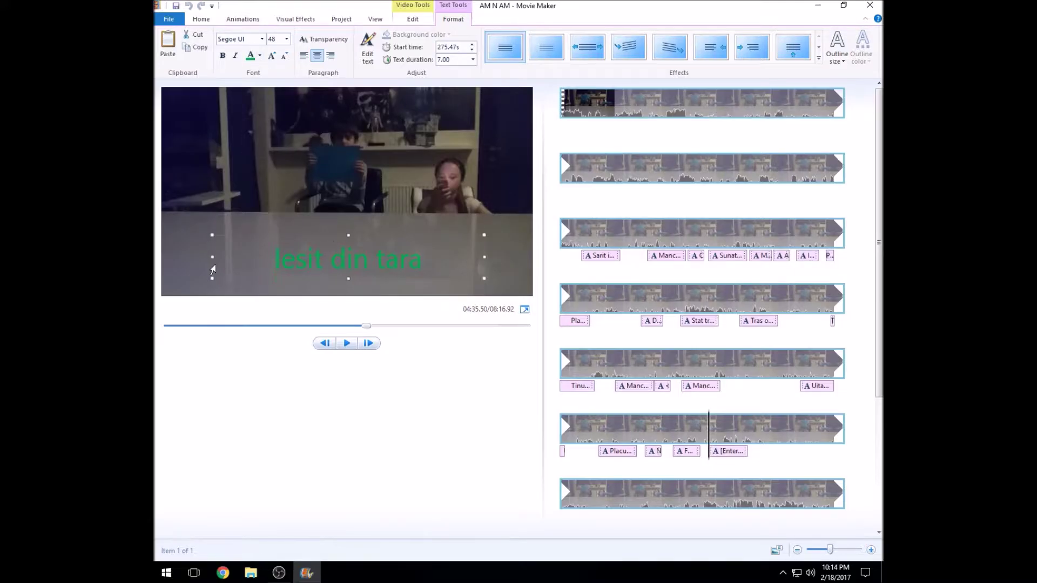
Add a caption at 283.23 s reading "Mers undeva fara nici un adult"
left_click(346, 343)
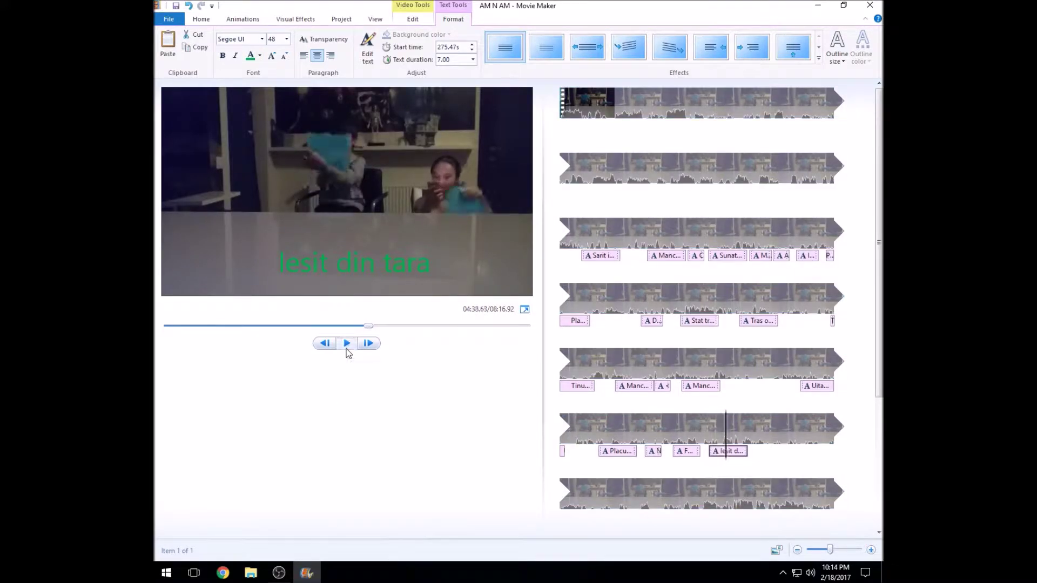
left_click(346, 344)
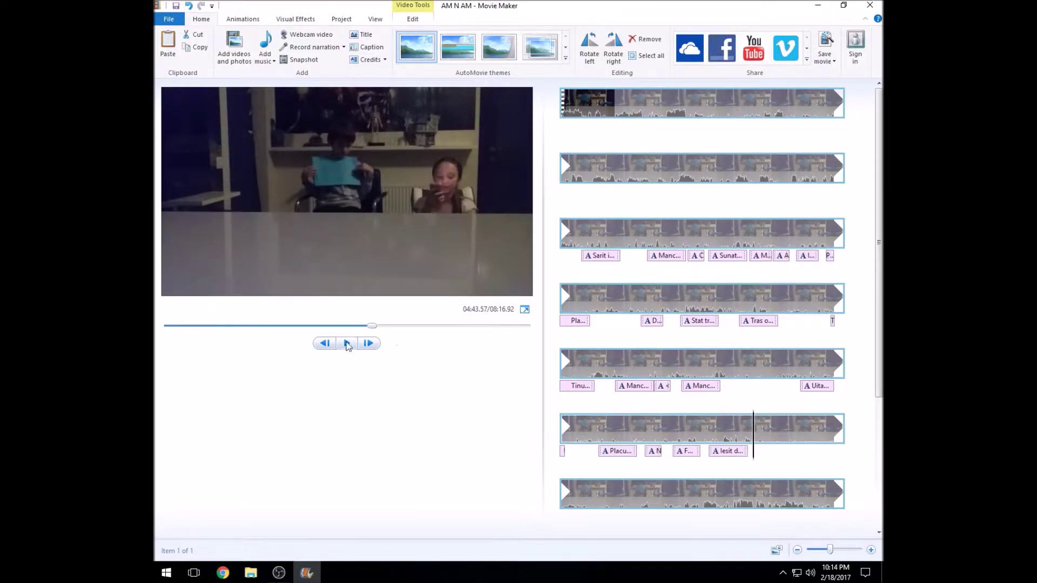
left_click(376, 47)
type("Mes")
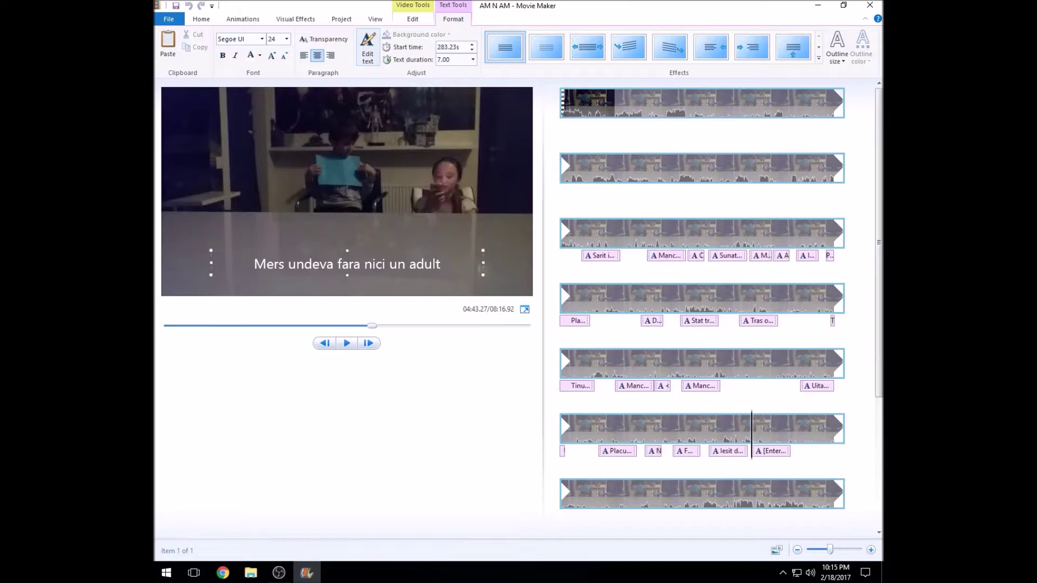
Format the "Mers undeva fara nici un adult" caption as size 48 green text with a taller box showing both lines
left_click(286, 39)
left_click(278, 192)
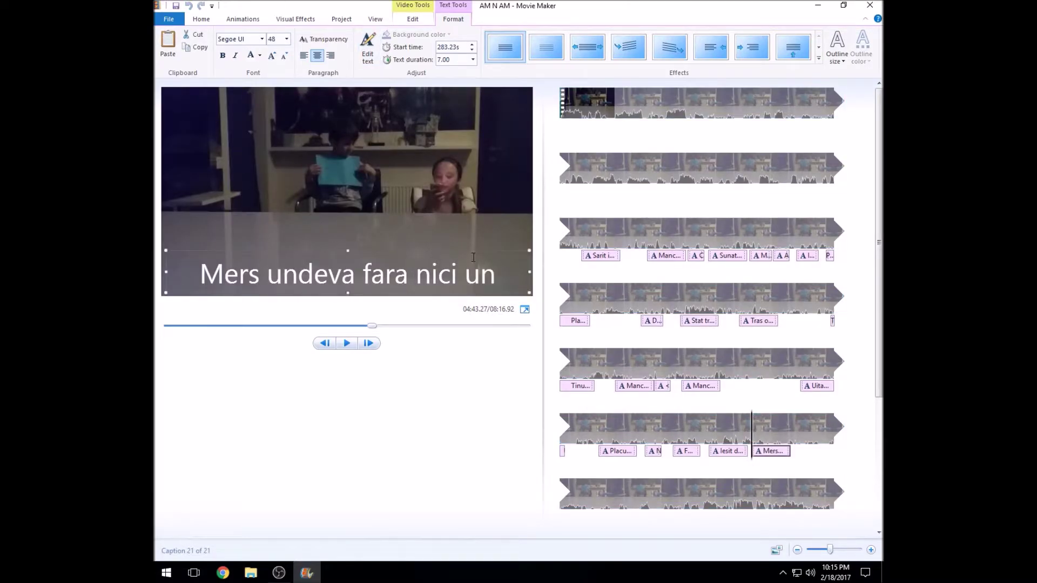
mouse_move(349, 221)
left_mouse_down()
mouse_move(349, 186)
mouse_move(348, 213)
left_mouse_up()
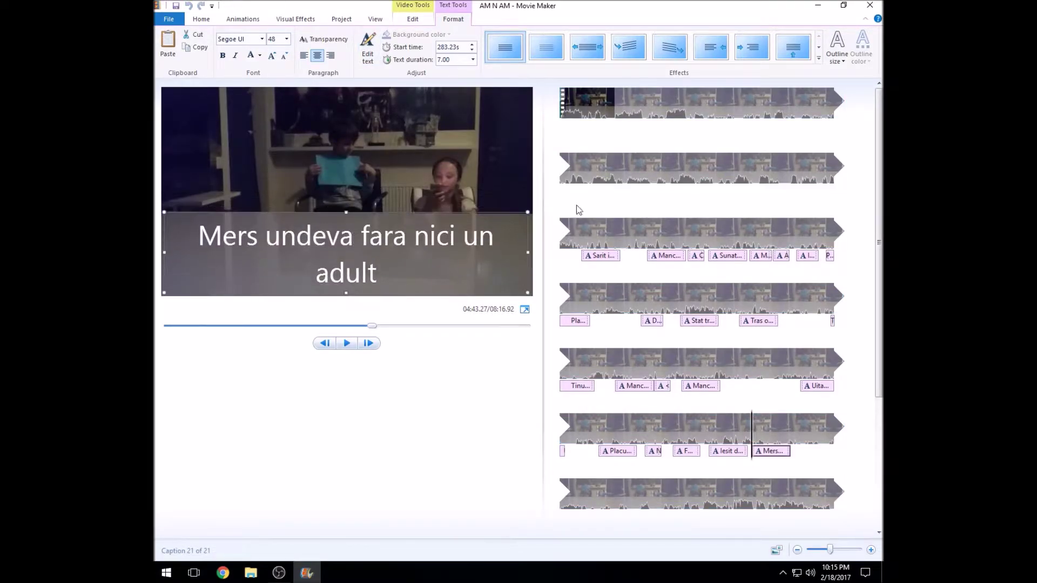
left_click(260, 55)
left_click(277, 122)
Replay the footage after the "Mers undeva" caption and split the video at about 5:03
left_click(350, 347)
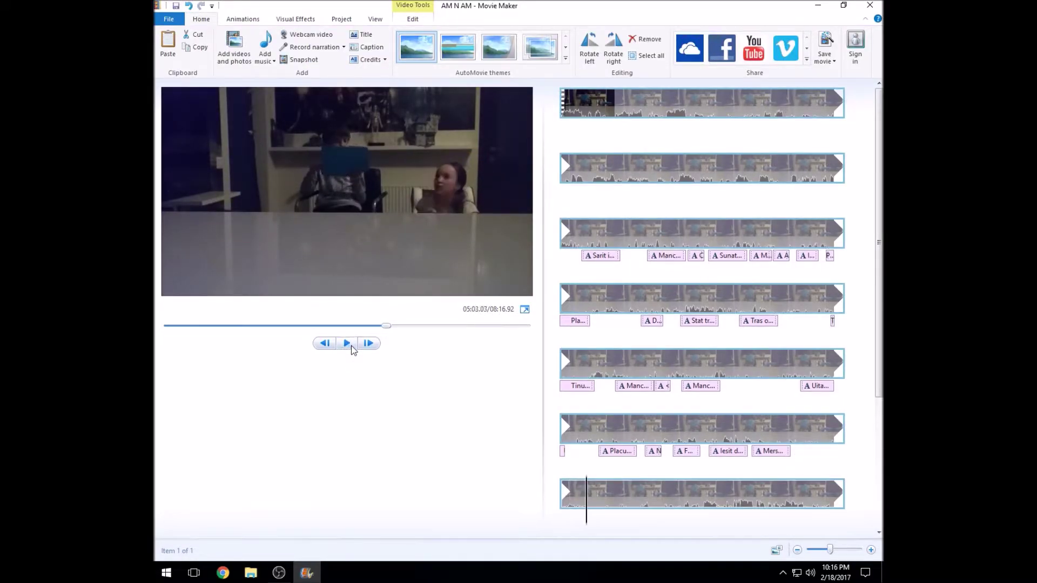
left_click(565, 505)
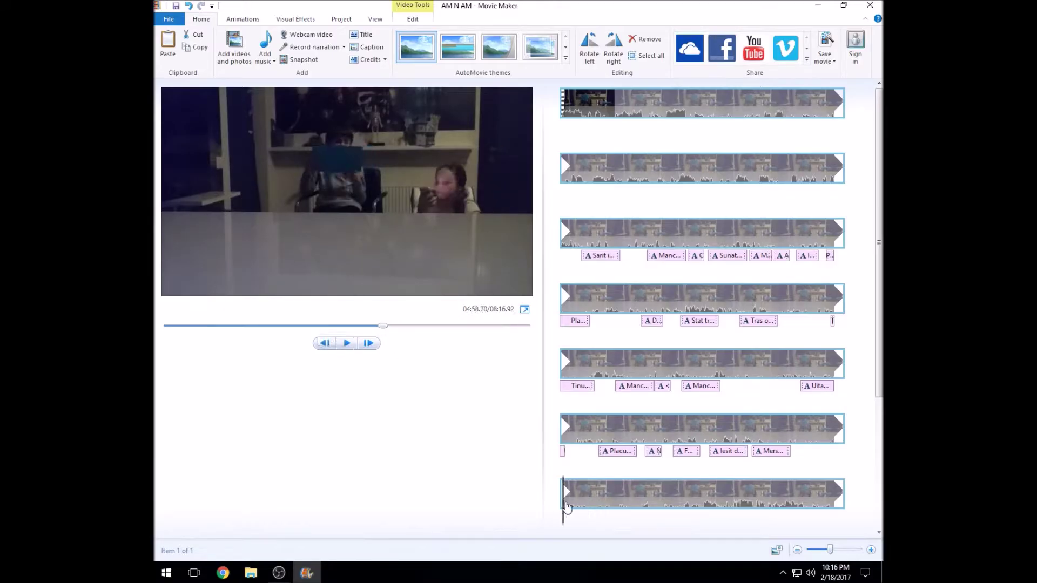
left_click(350, 343)
left_click(412, 19)
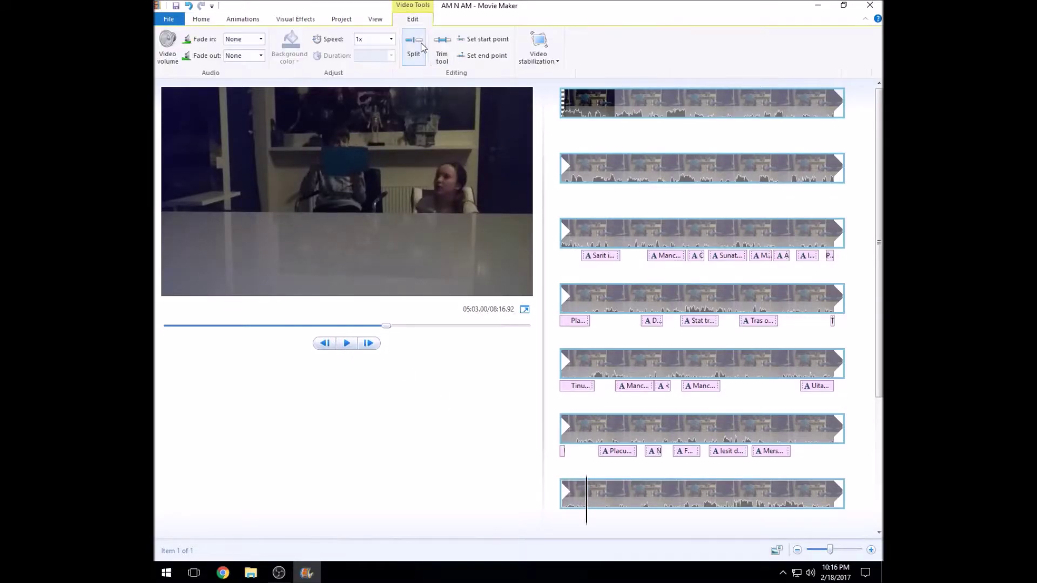
left_click(417, 48)
Insert a credits clip at the split with the size 48 line "Il cheama … dar … nu il cunoaste", filling in the two first names
left_click(198, 19)
left_click(370, 59)
key("ctrl+a")
type("ll ch")
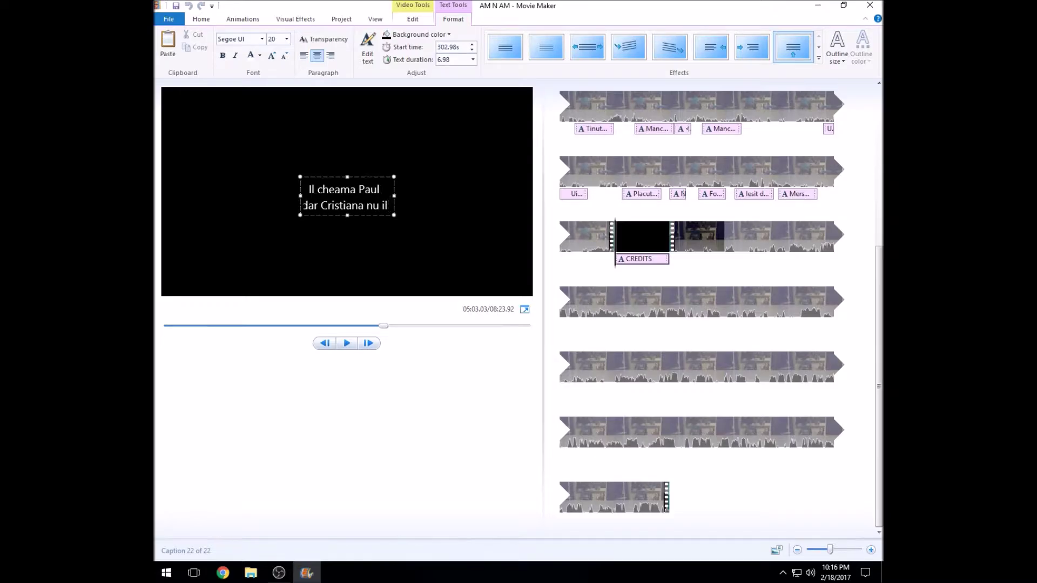
left_click(286, 38)
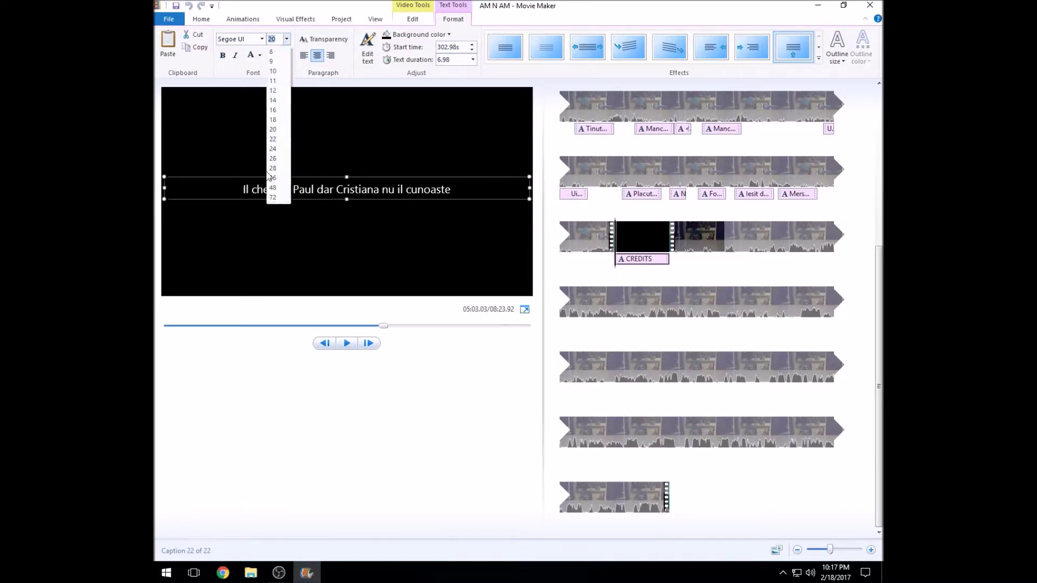
left_click(278, 188)
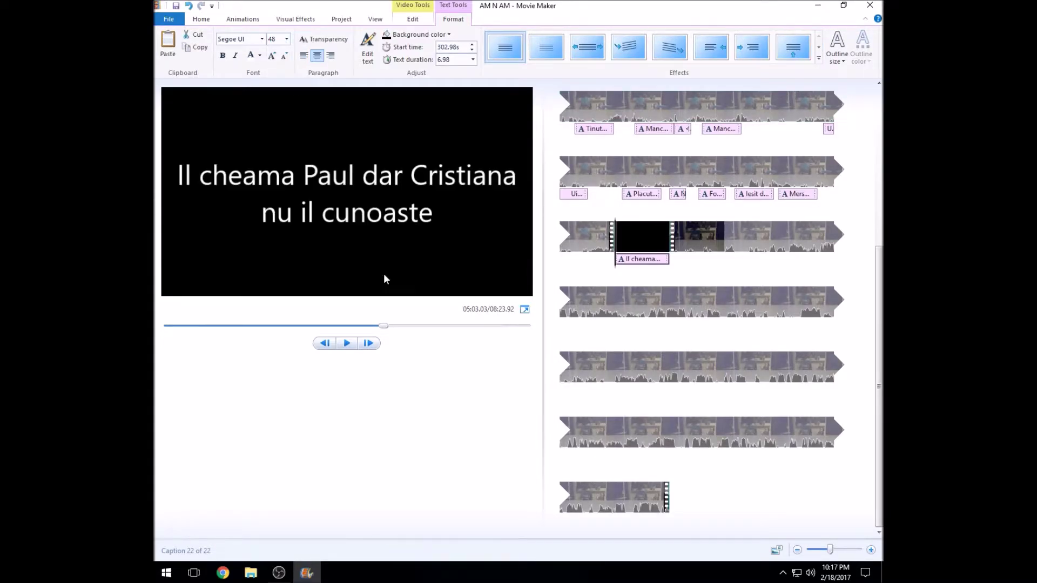
Add a caption at 316.93 s reading "Fugit de acasa"
left_click(347, 343)
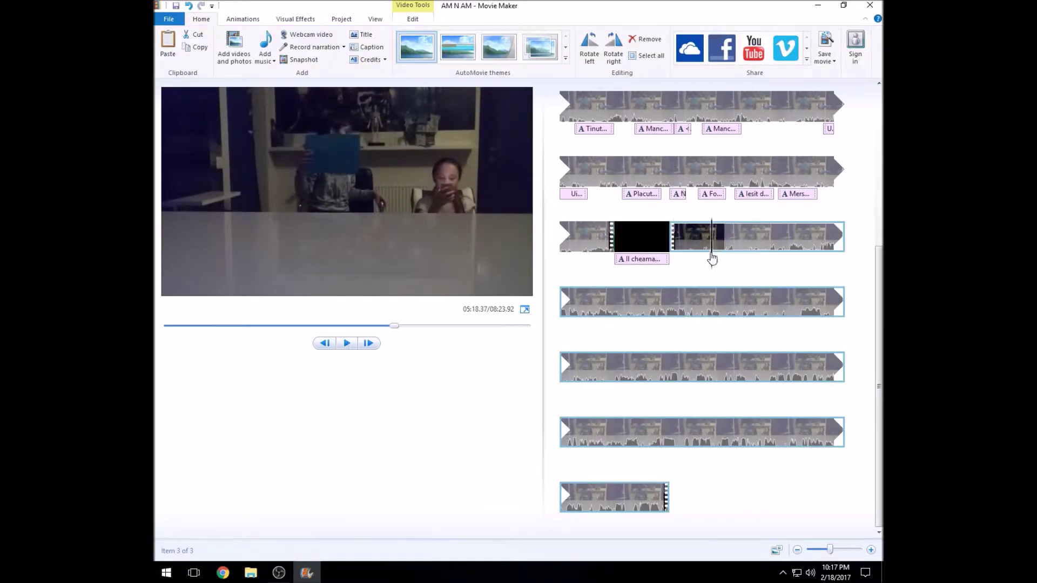
left_click_drag(712, 256, 706, 256)
left_click(346, 346)
left_click(407, 21)
left_click(206, 16)
left_click(375, 51)
type("F")
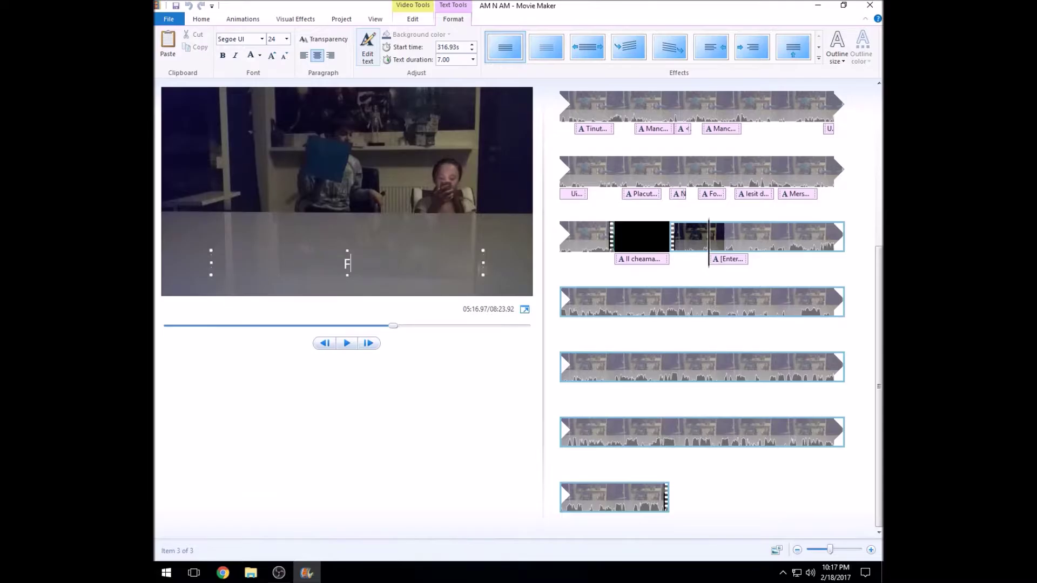
Format the "Fugit de acasa" caption as size 48 green text and widen its box to the frame's edge
left_click(268, 25)
left_click(287, 39)
left_click(278, 190)
left_click_drag(211, 272, 162, 272)
left_click(260, 56)
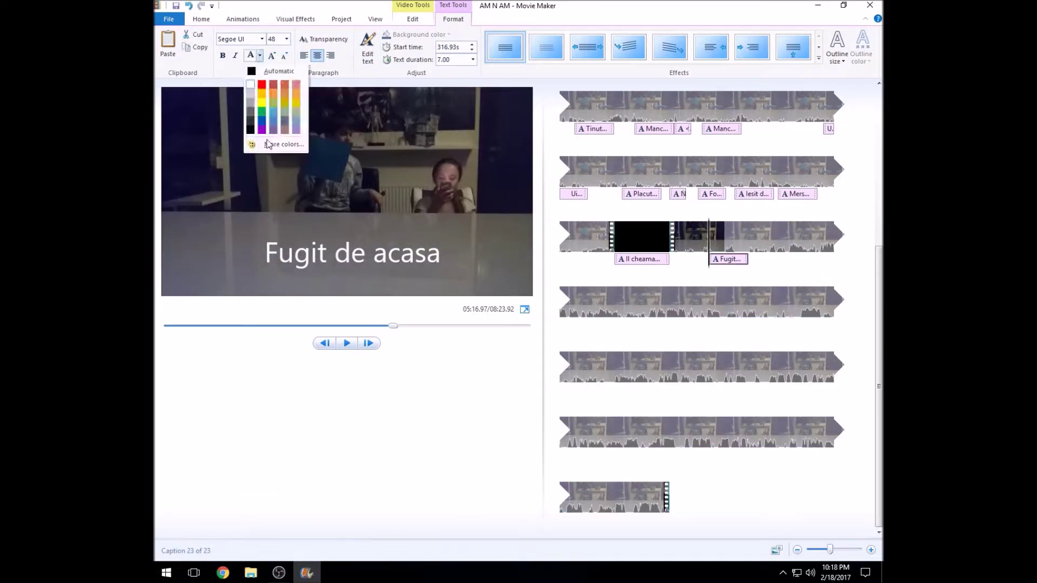
left_click(273, 120)
left_click(260, 56)
left_click(264, 113)
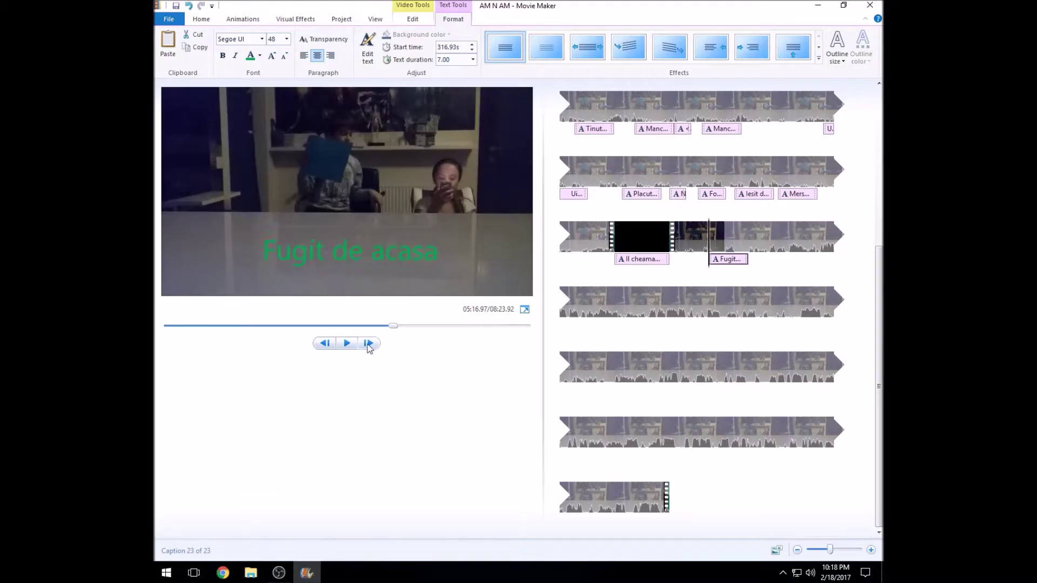
Add a caption at 325.87 s reading "Incercat sa gatesc ceva ciudat" in size 48
left_click(347, 344)
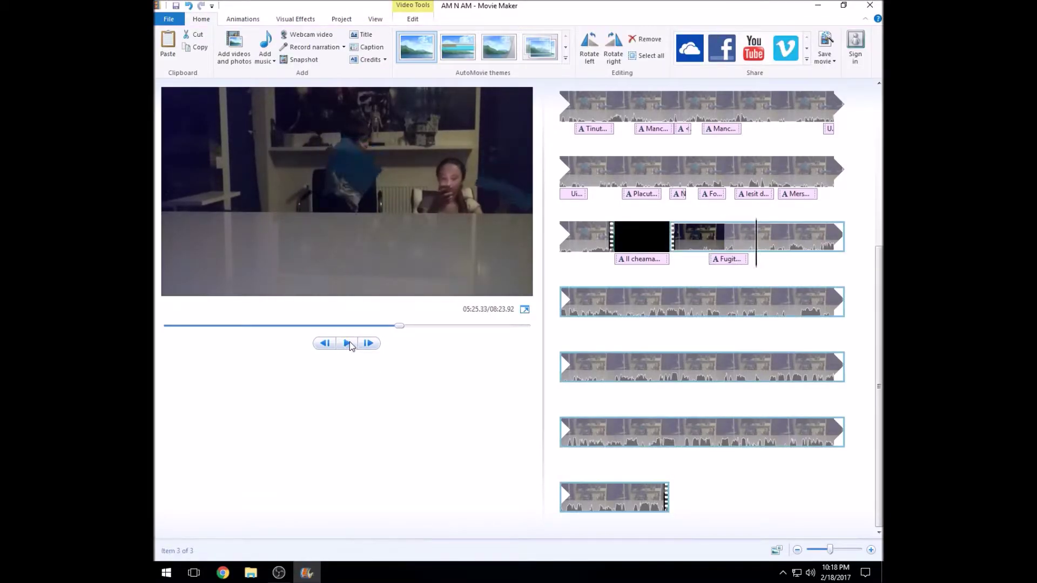
left_click(753, 239)
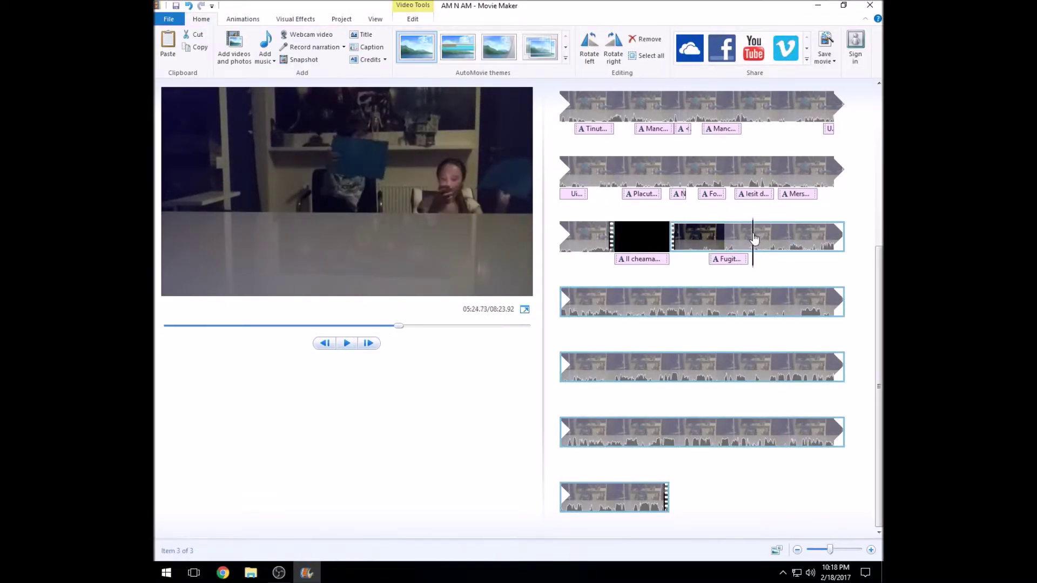
left_click(347, 343)
left_click(347, 344)
left_click(367, 47)
left_click(347, 263)
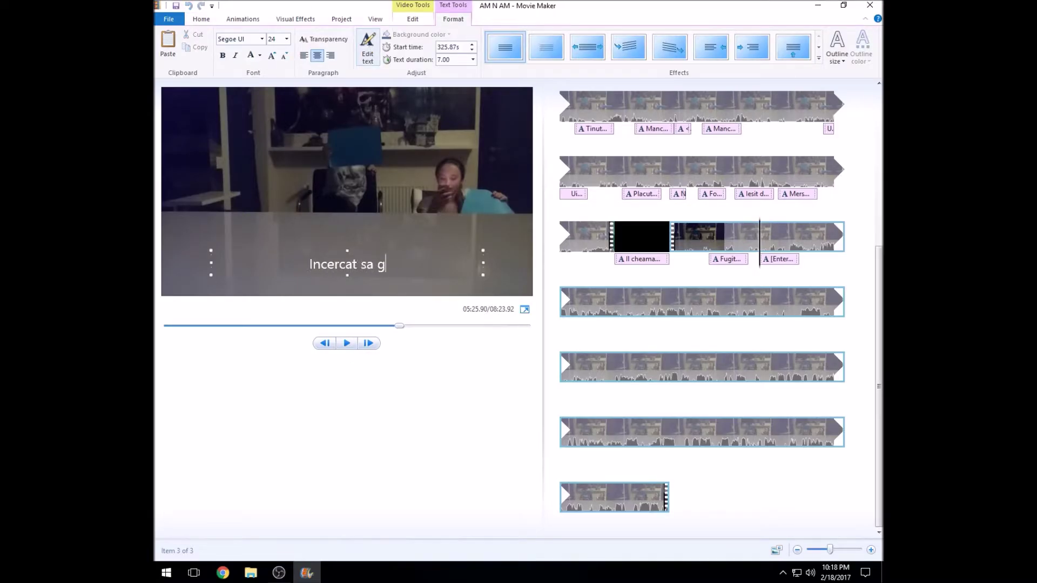
left_click(287, 39)
left_click(275, 192)
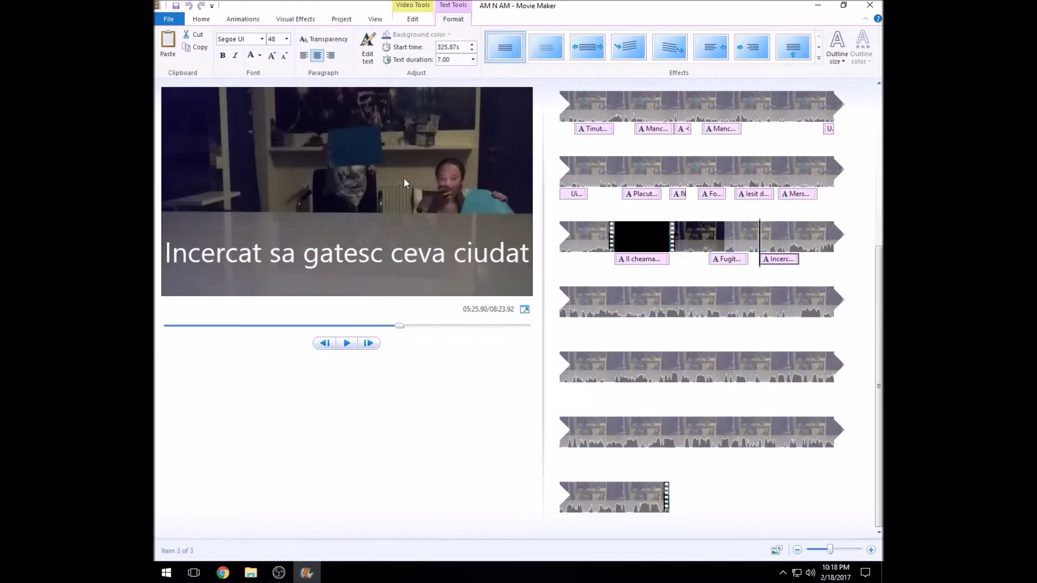
Isolate the short moment around 5:40 where the boy stands up by splitting the video before and after it
left_click(347, 343)
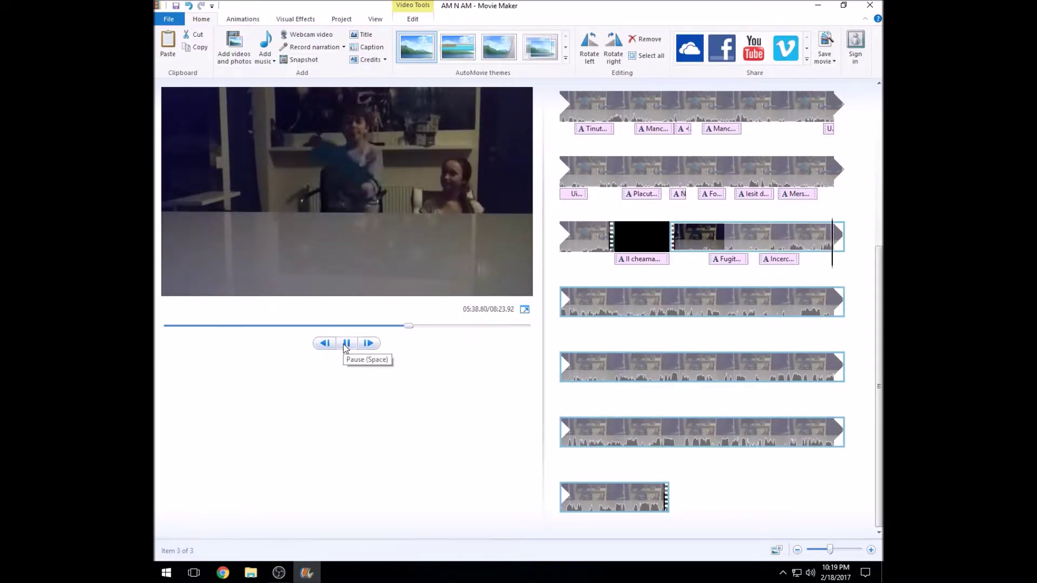
left_click(808, 240)
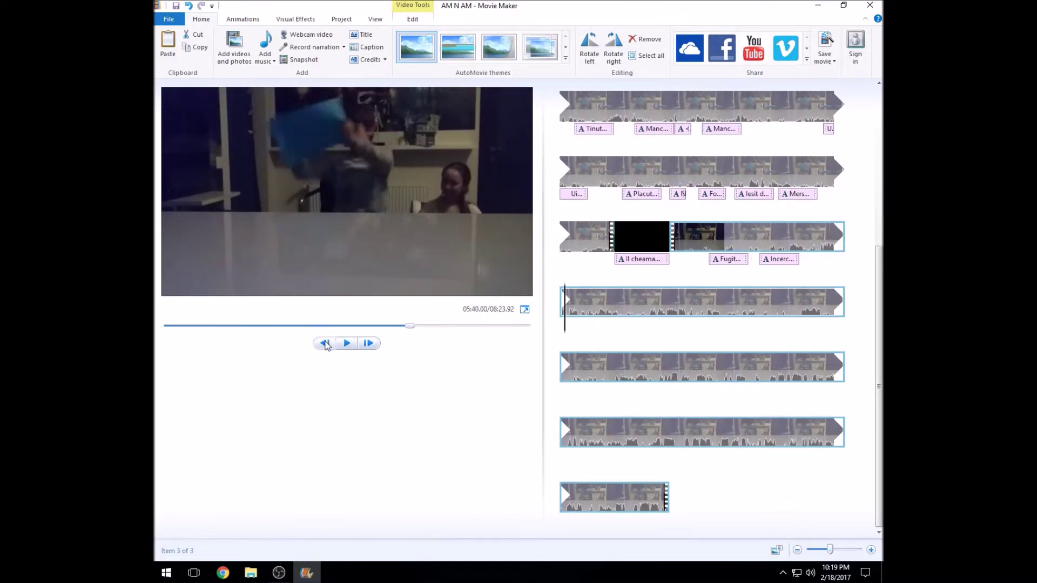
left_click(413, 19)
left_click(414, 47)
left_click(349, 343)
left_click(349, 342)
left_click(414, 49)
Slow down the playback speed of the short segment isolated between the two splits
left_click(566, 302)
left_click(391, 39)
left_click(369, 50)
Play the video through to about 6:13, where the boy stretches out his arms, and split it there
left_click(345, 342)
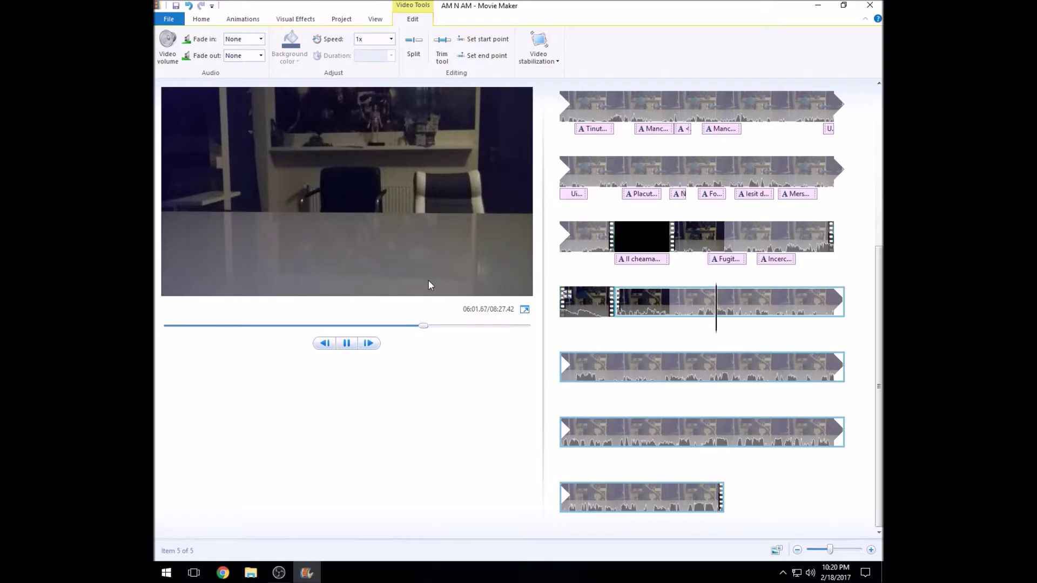
left_click(347, 343)
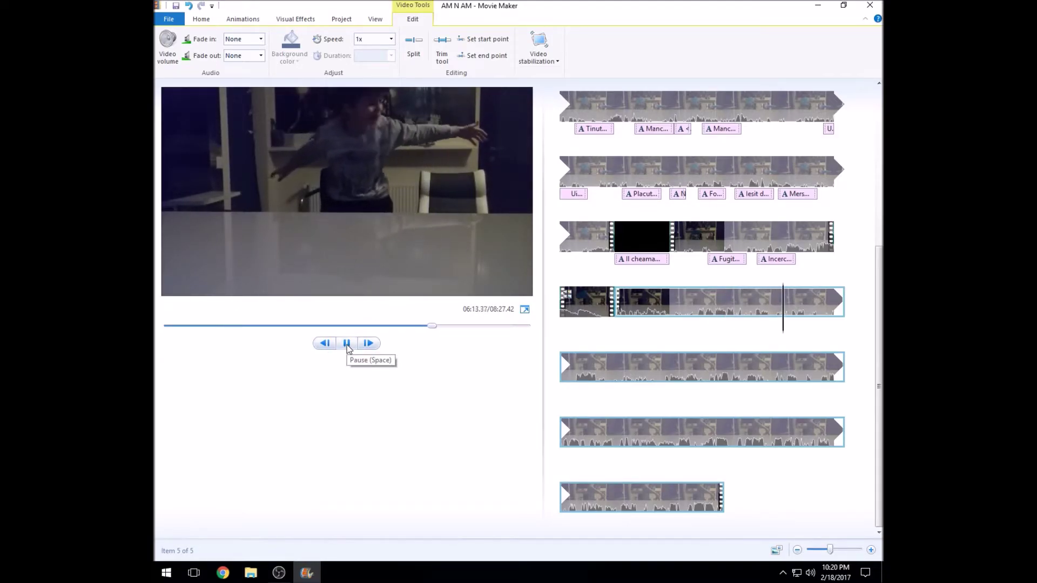
left_click(348, 346)
left_click_drag(792, 323, 777, 324)
left_click(349, 345)
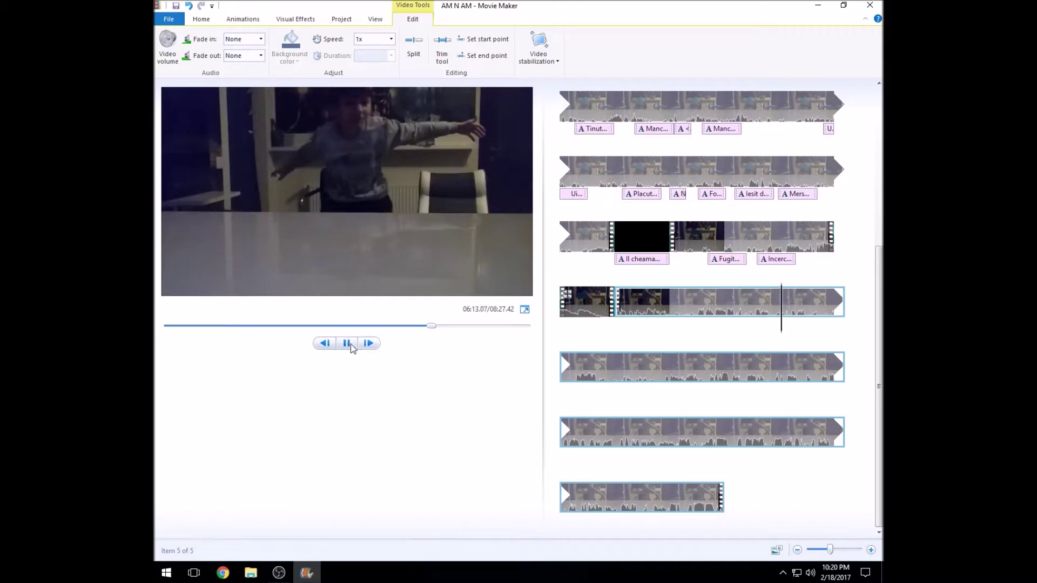
left_click(350, 345)
left_click(413, 47)
Isolate the short moment just before 6:04.43 by splitting the footage before and after it
left_click(624, 307)
left_click_drag(616, 309, 756, 296)
left_click(324, 344)
left_click(414, 47)
left_click(348, 344)
left_click(348, 344)
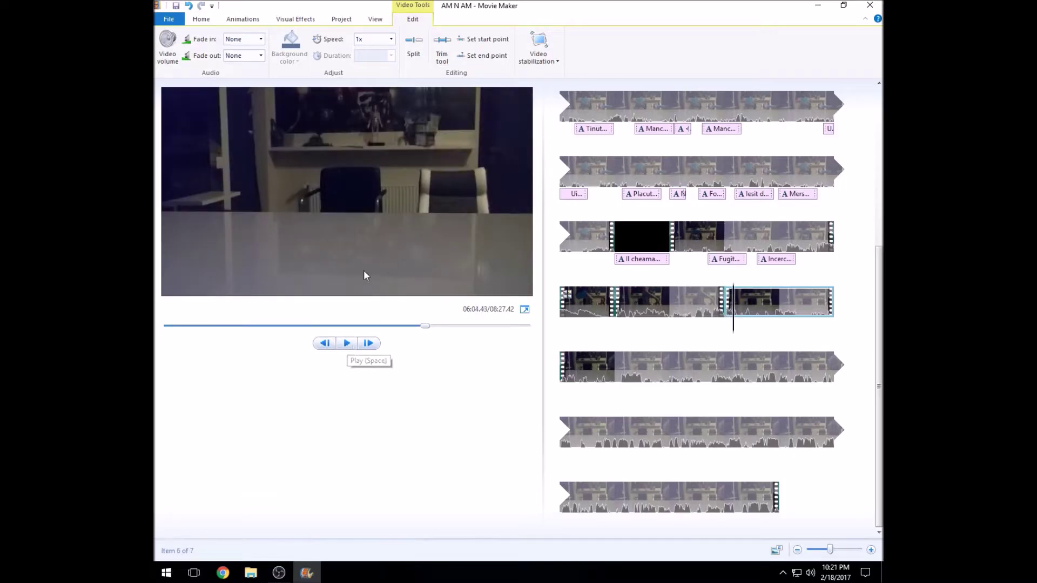
left_click(415, 48)
Slow down the playback speed of the isolated short clip around 6:04
left_click(758, 308)
left_click(392, 41)
left_click(366, 52)
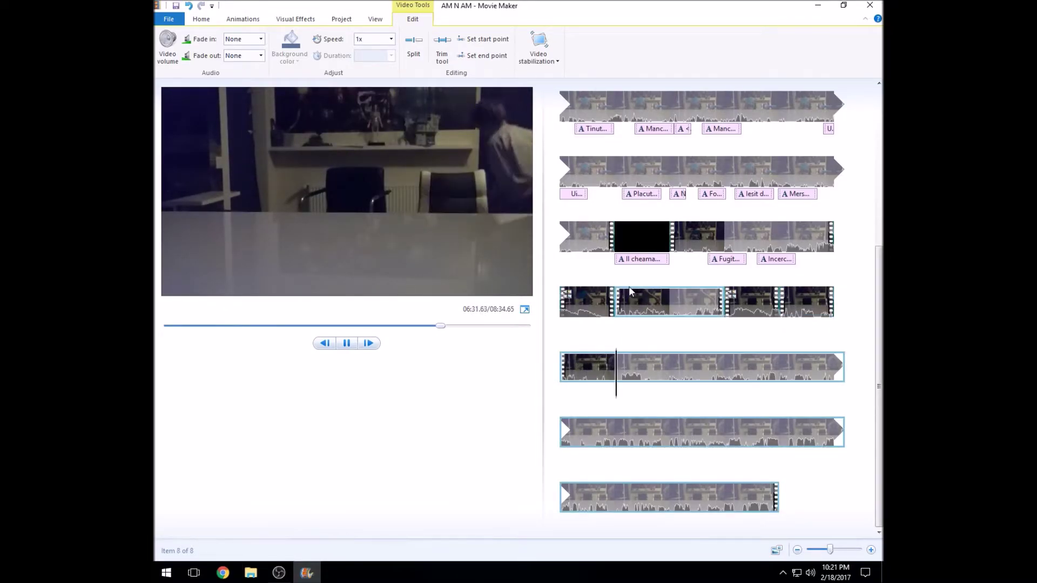
Add a caption at 435.70 s reading "N-a vazut nimeni nimic!" in size 48
left_click(348, 345)
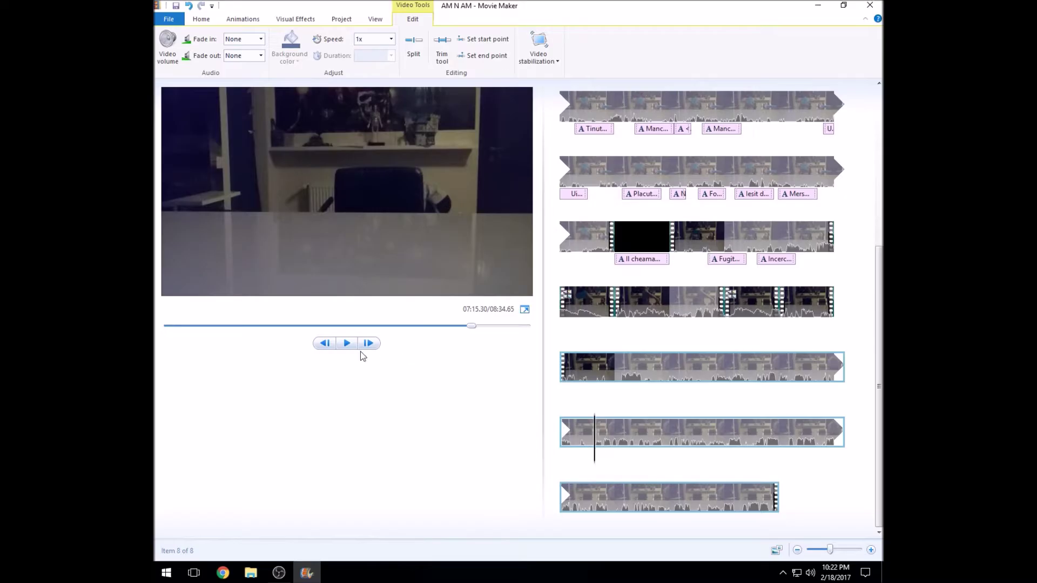
left_click(201, 19)
left_click(363, 46)
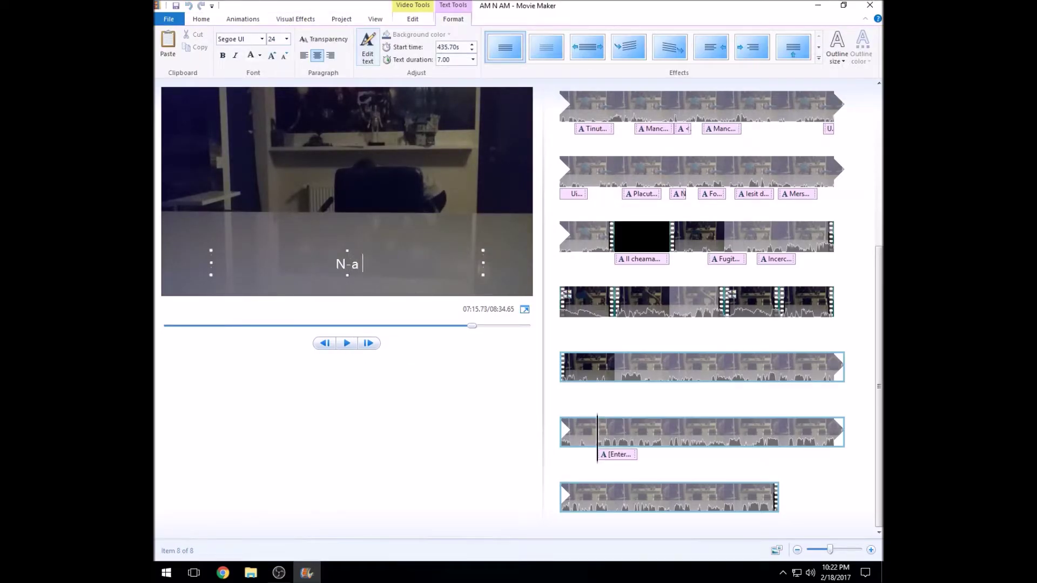
left_click(286, 39)
left_click(276, 188)
type("!")
Make the "N-a vazut nimeni nimic!" caption red, set its duration to 3 seconds and preview it
left_click(260, 56)
left_click(269, 83)
left_click(450, 60)
type("3")
left_click(417, 377)
key("space")
key("space")
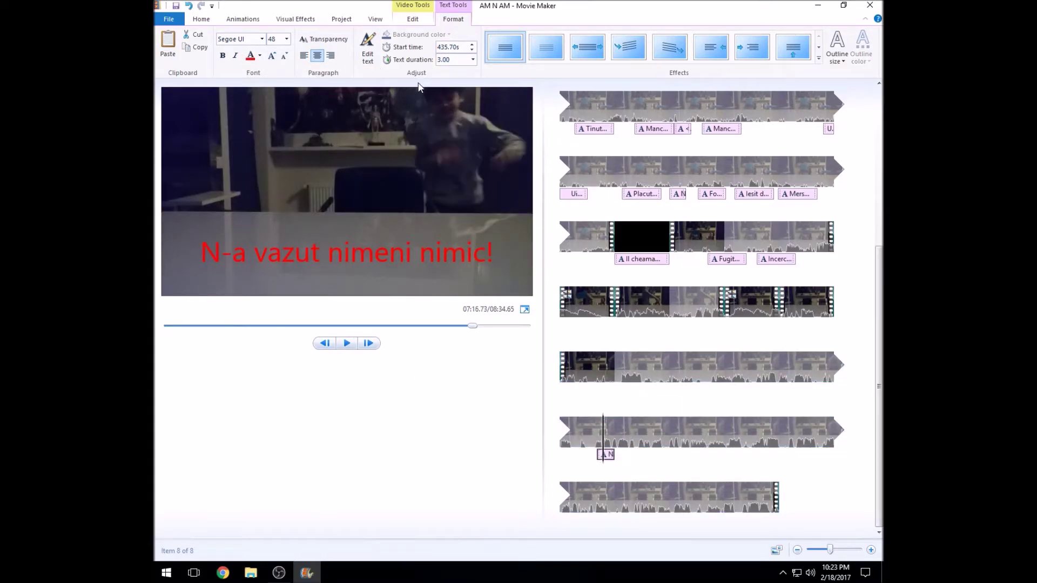
Isolate the moment between 7:29.60 and 7:32.00 by splitting the video at both points
left_click(598, 443)
left_click(346, 343)
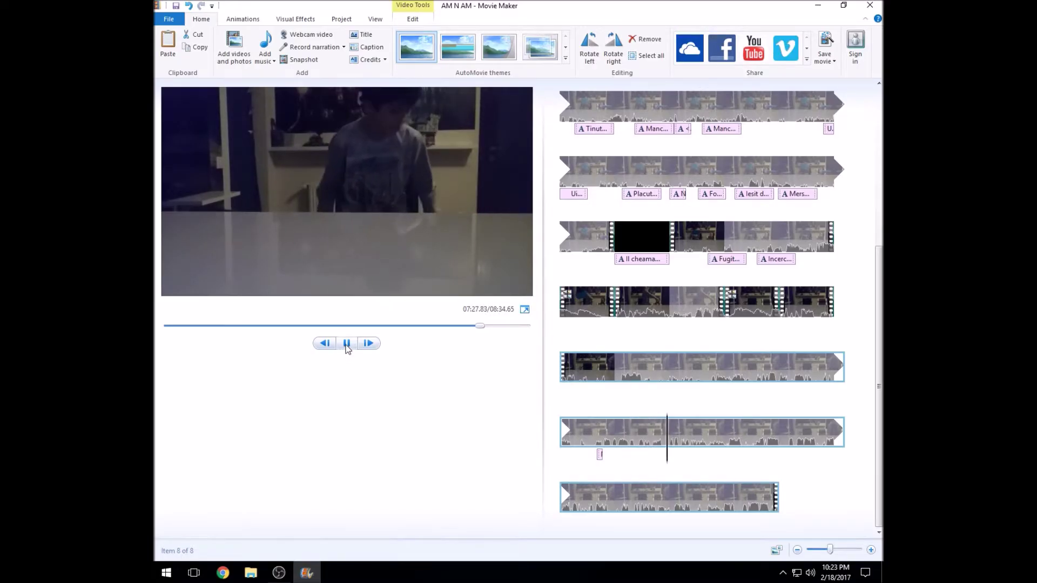
left_click(348, 344)
left_click(347, 344)
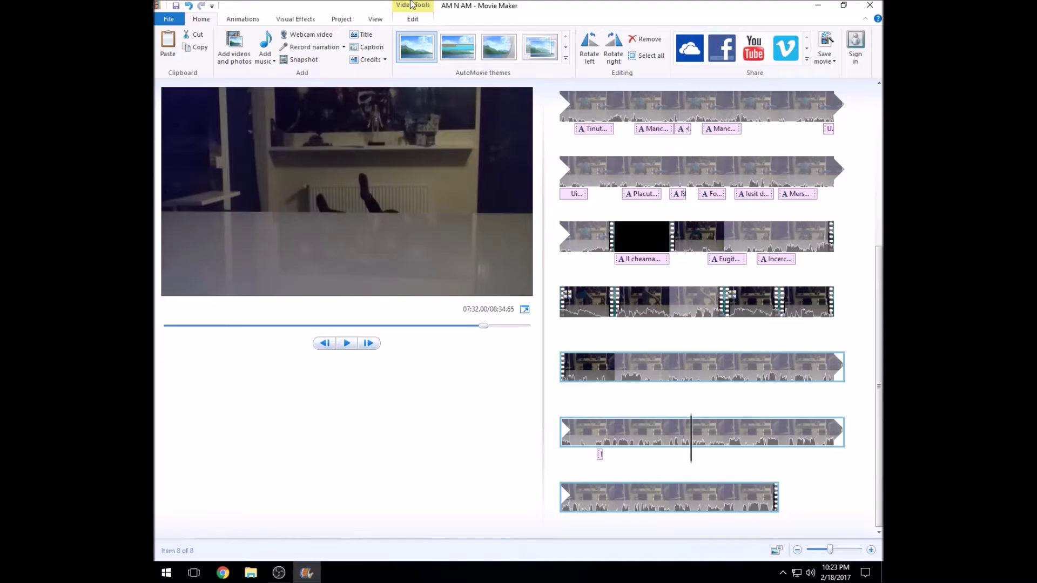
left_click(413, 19)
left_click(413, 46)
left_click(347, 343)
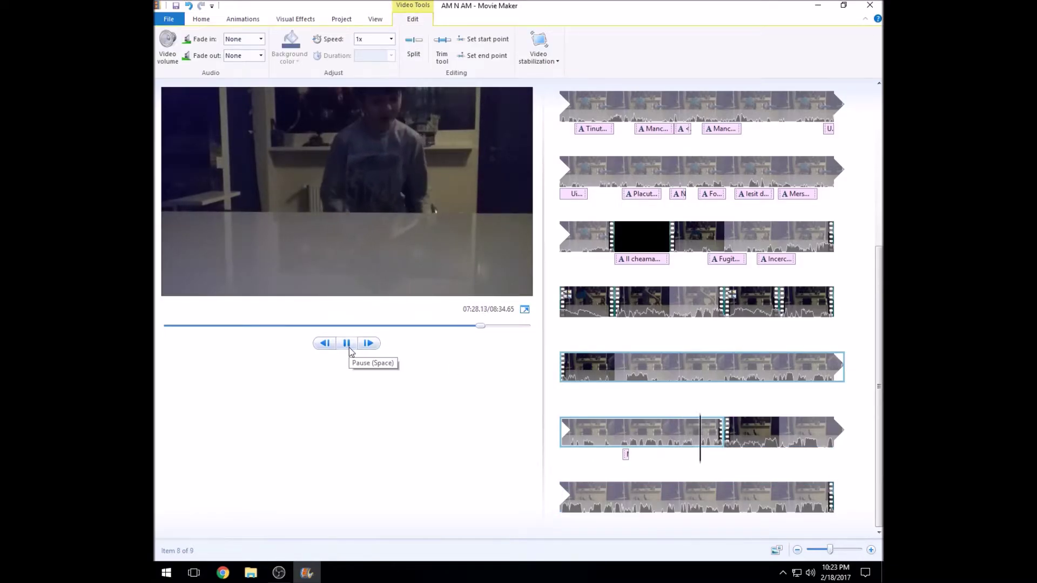
left_click(349, 347)
left_click(416, 52)
Try a slower playback speed on the clip starting at 7:29.60 and restore it to 1x
right_click(685, 426)
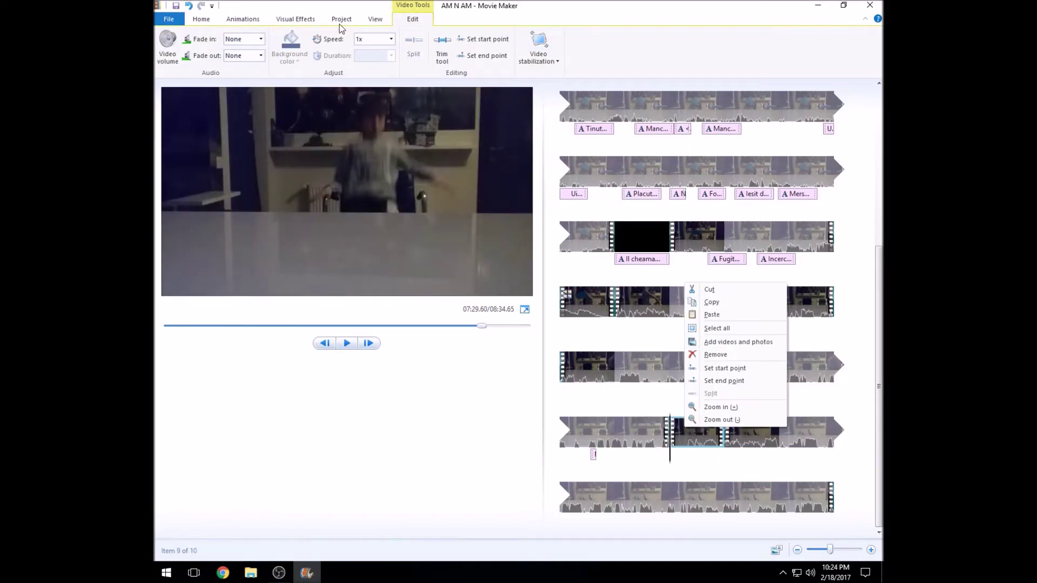
left_click(391, 39)
left_click(366, 51)
left_click(391, 39)
left_click(368, 84)
Paste a copy of the clip starting at 7:29.60 directly after the original and slow down the copy's playback
left_click(448, 328)
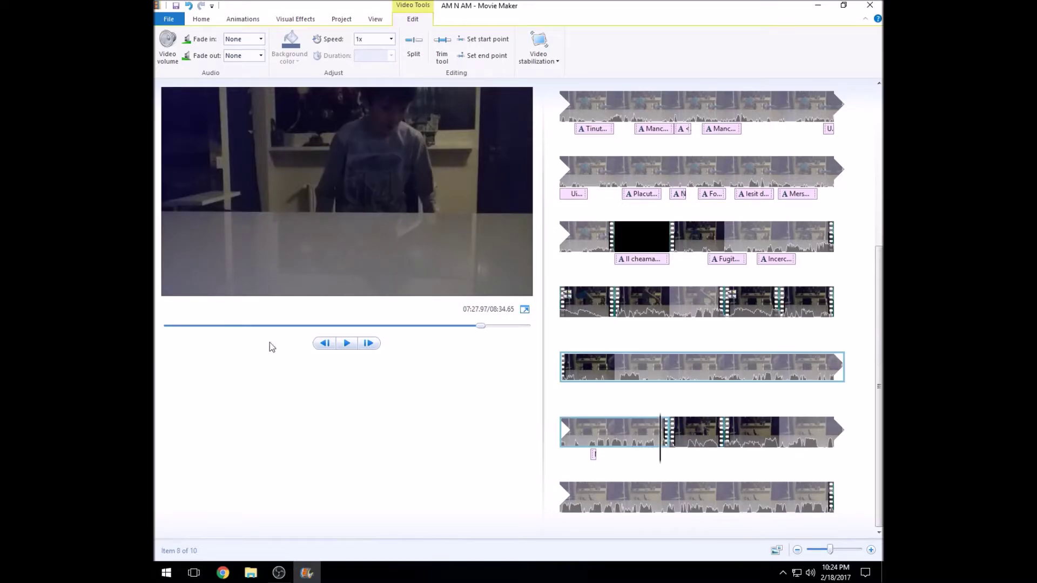
left_click(348, 345)
left_click(348, 346)
right_click(697, 429)
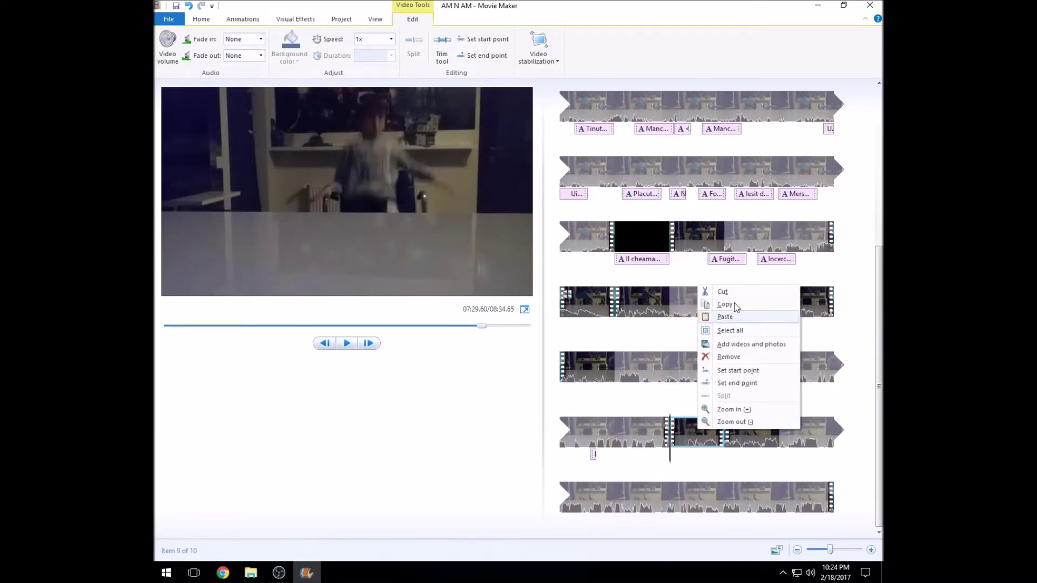
left_click(741, 305)
right_click(720, 431)
left_click(747, 319)
left_click(391, 38)
left_click(363, 51)
Play the rest of the video and locate the moment at about 8:44 near its end
left_click(348, 343)
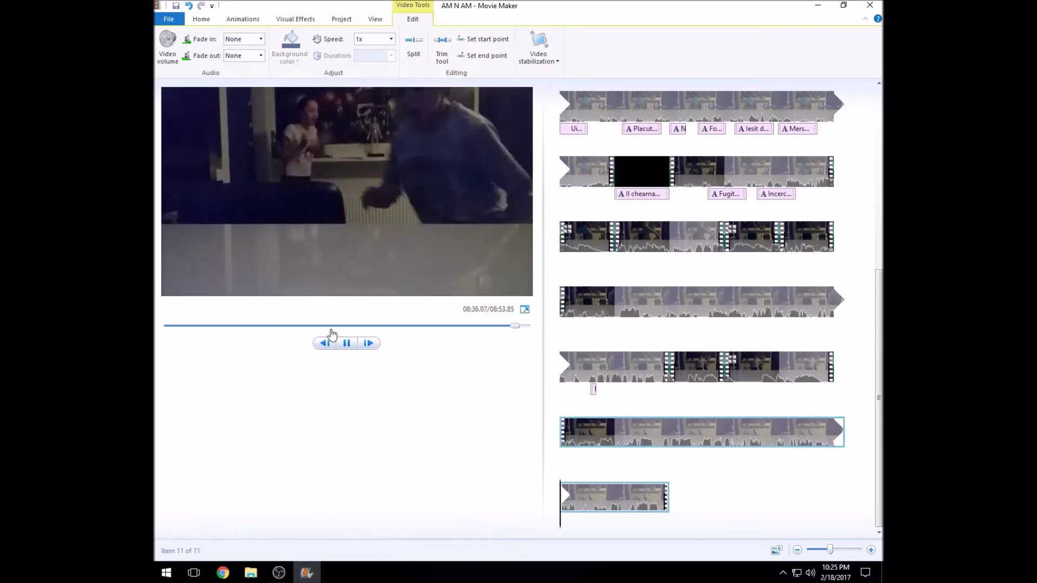
left_click(346, 343)
left_click(623, 507)
left_click(617, 505)
left_click(610, 502)
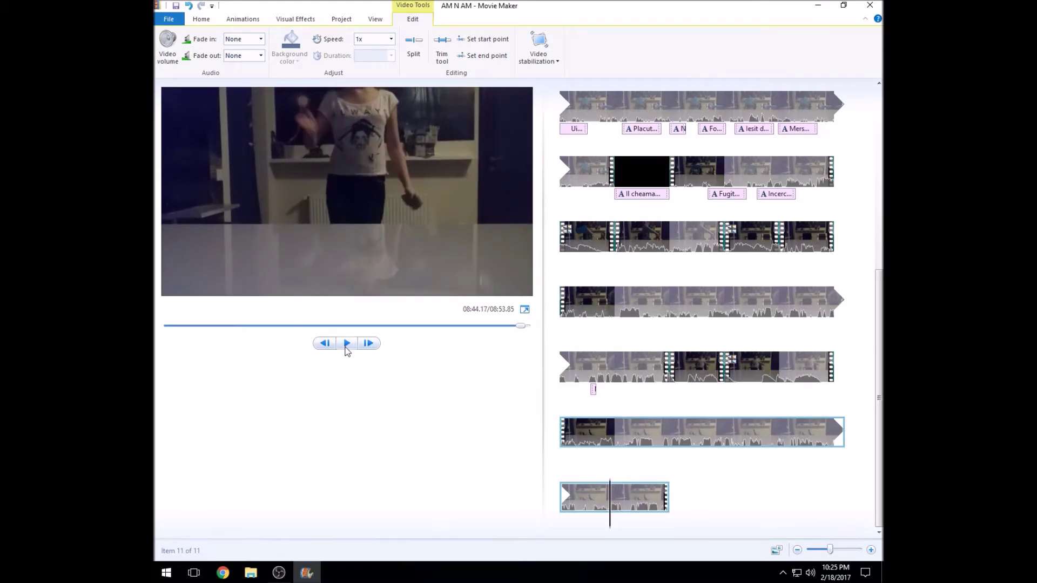